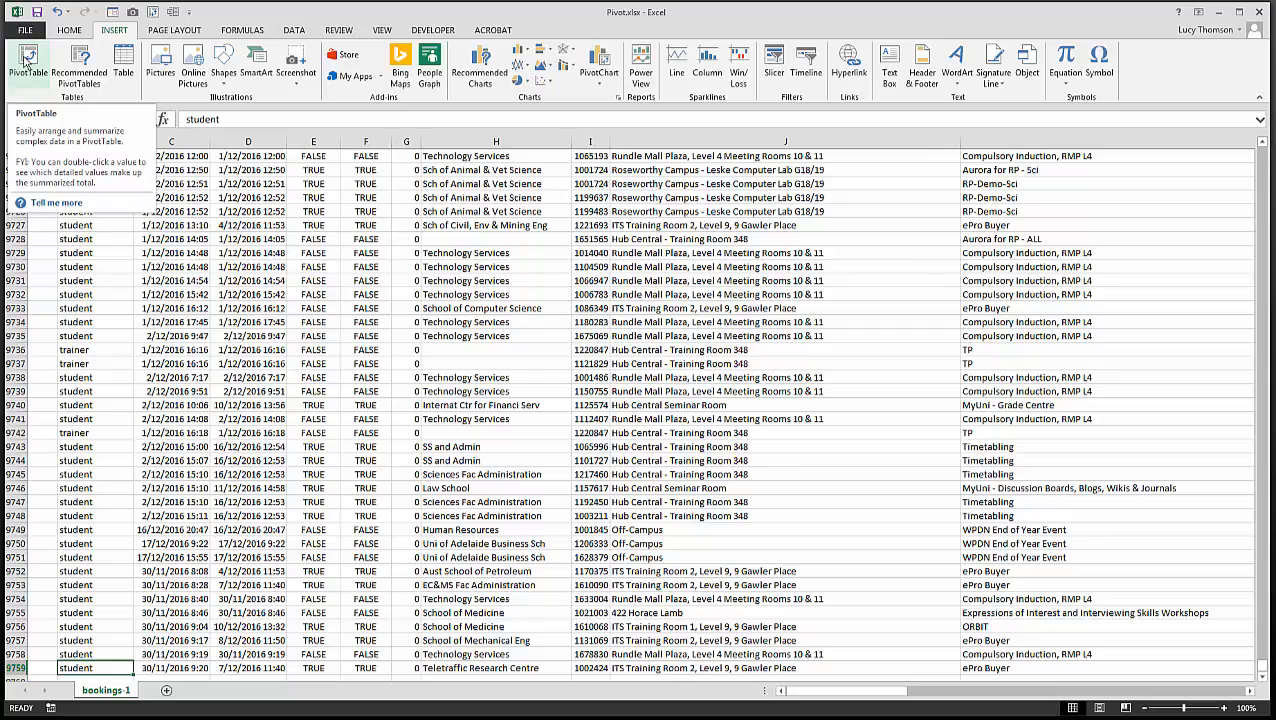
Create a PivotTable on a new worksheet from the bookings-1 range A1:O9759, and check its source data
left_click(26, 60)
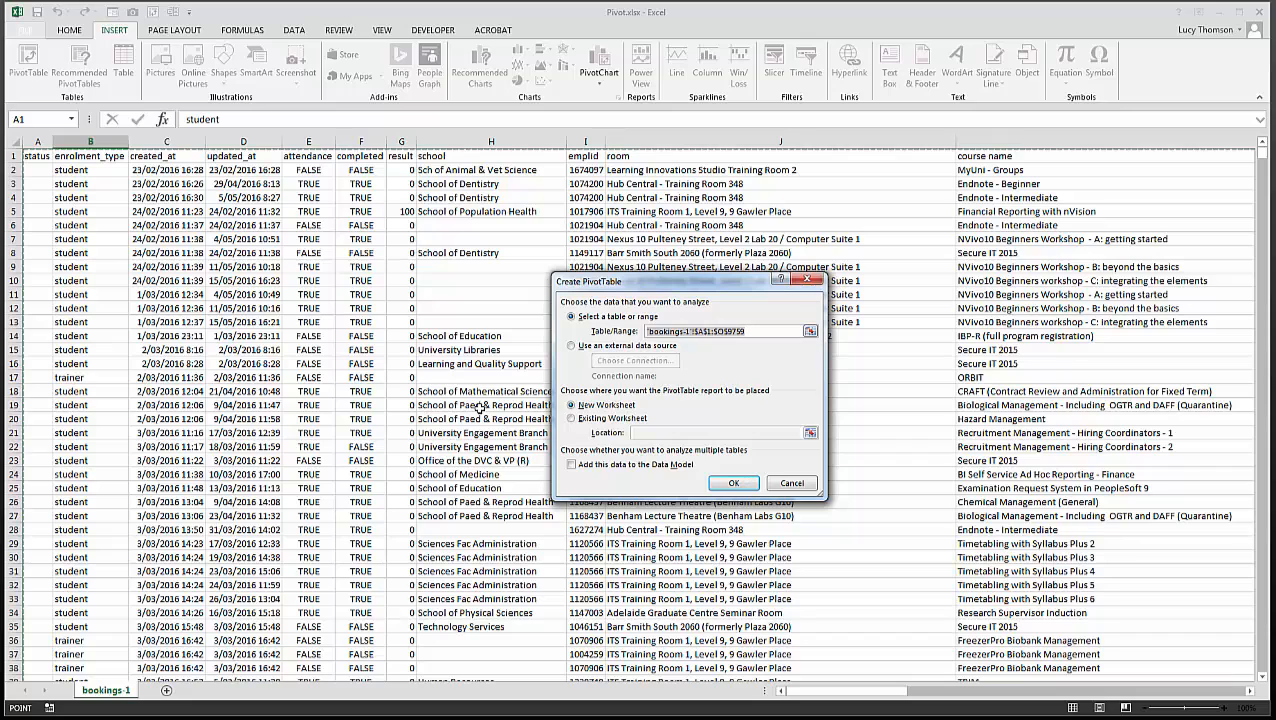
left_click(735, 484)
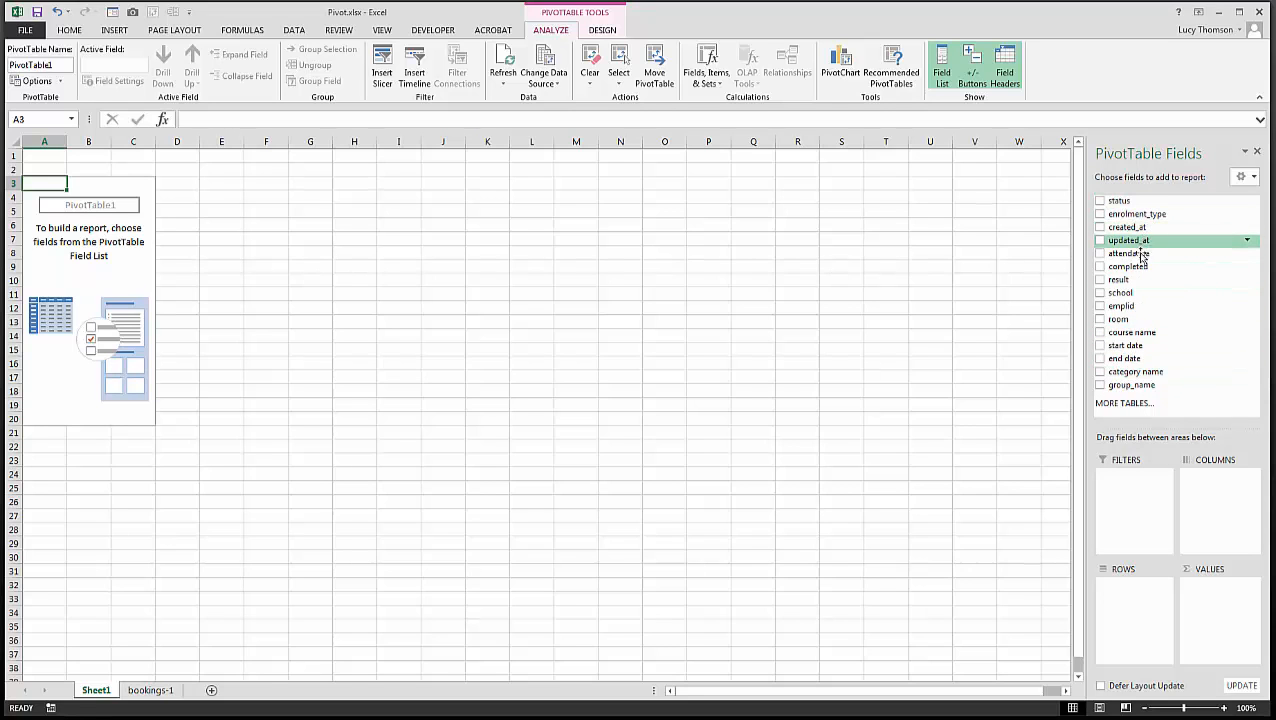
left_click(160, 692)
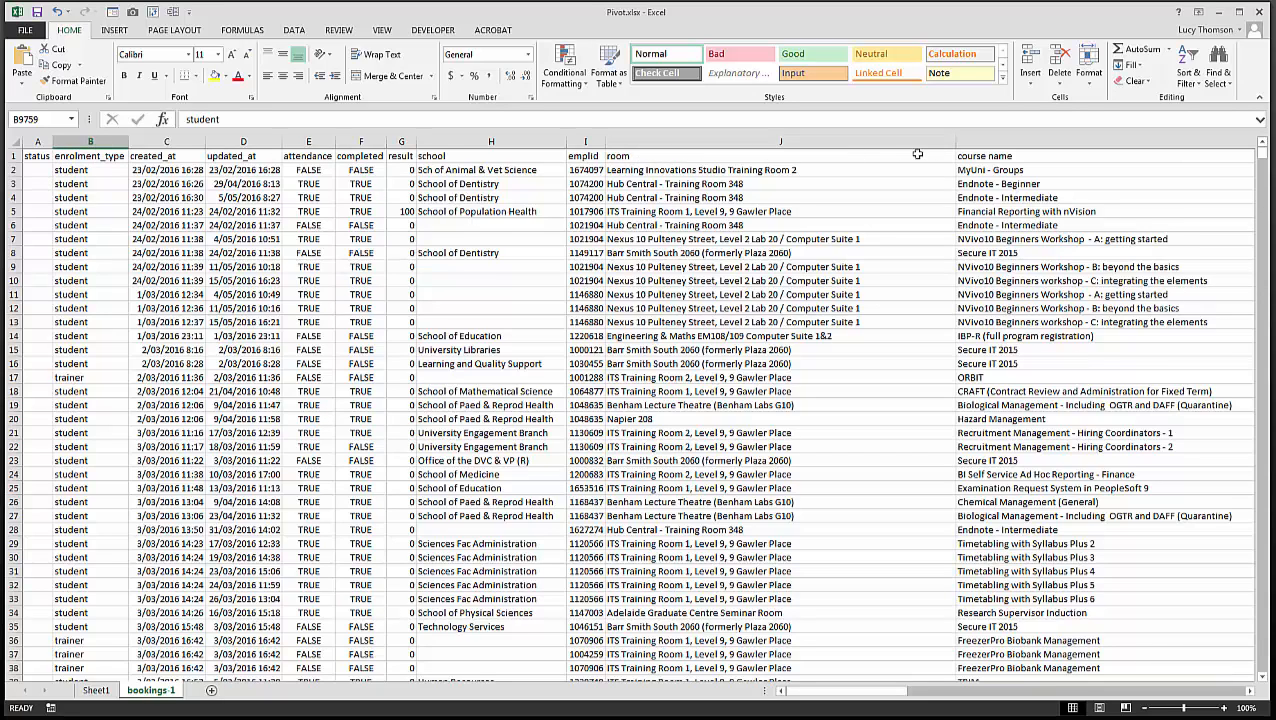
left_click(97, 690)
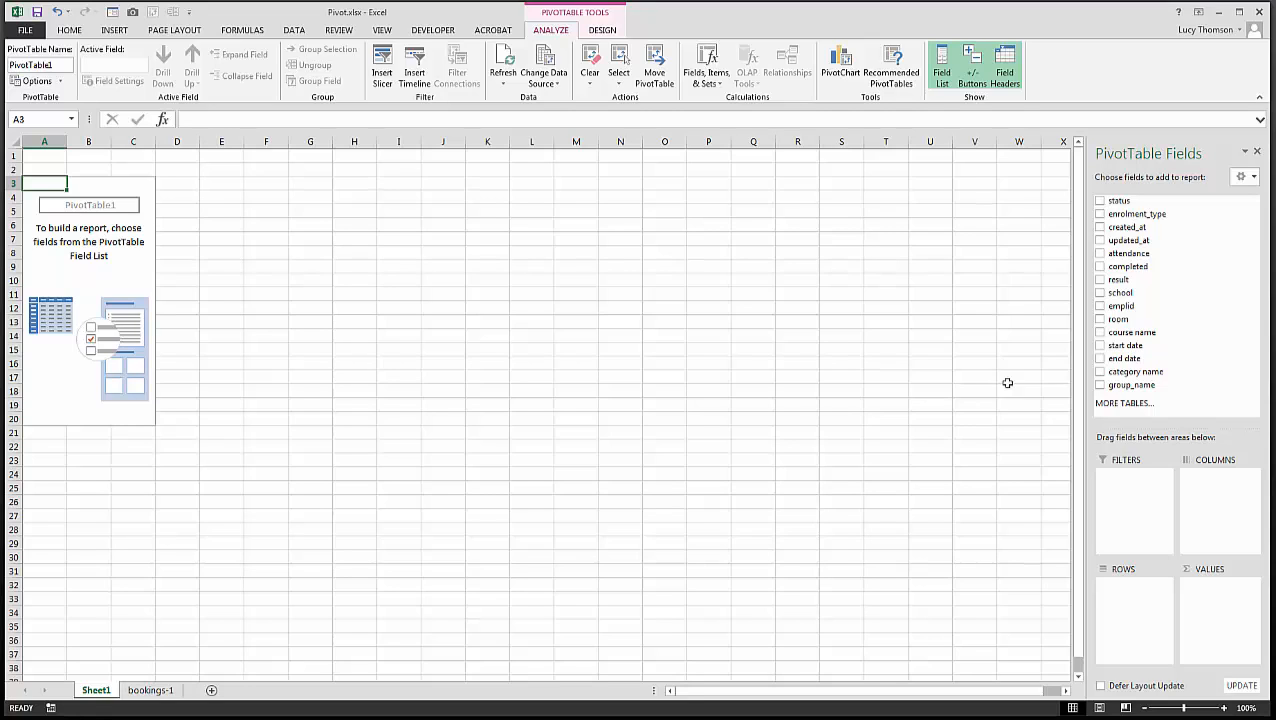
Summarise the PivotTable by counting course name as the values, with group_name as the rows
left_click(1100, 333)
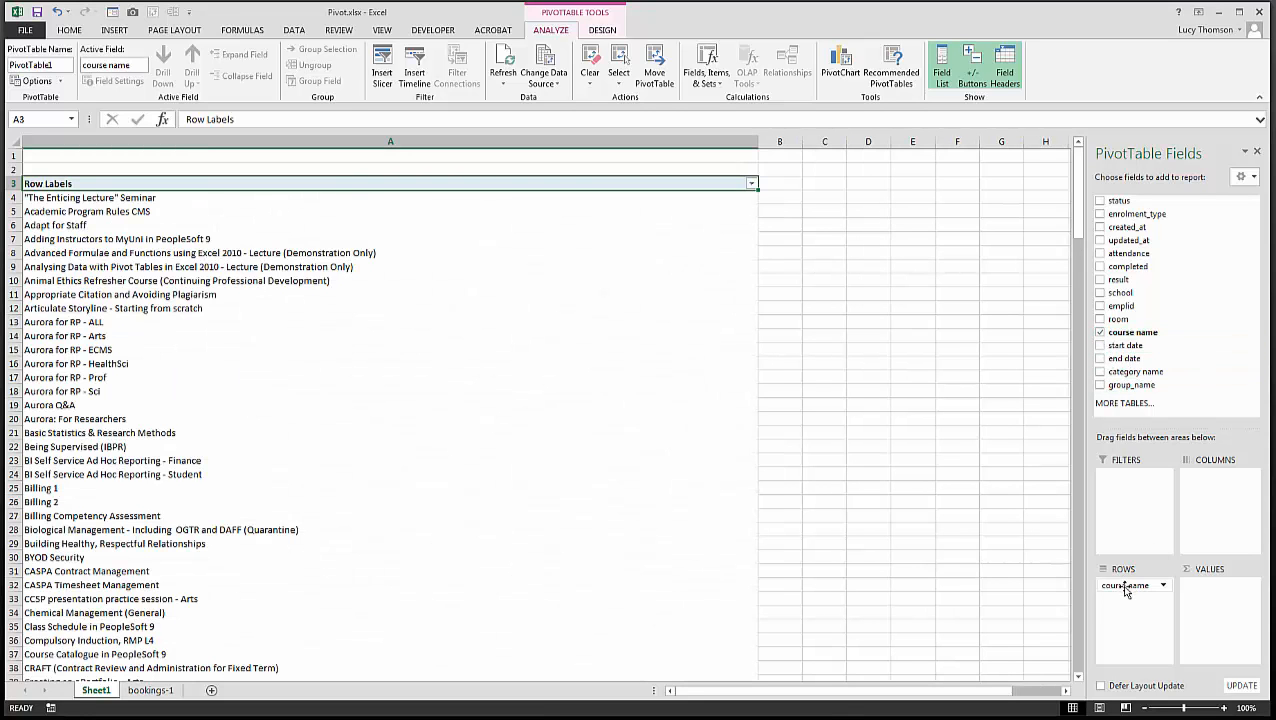
left_click_drag(1125, 591, 1200, 595)
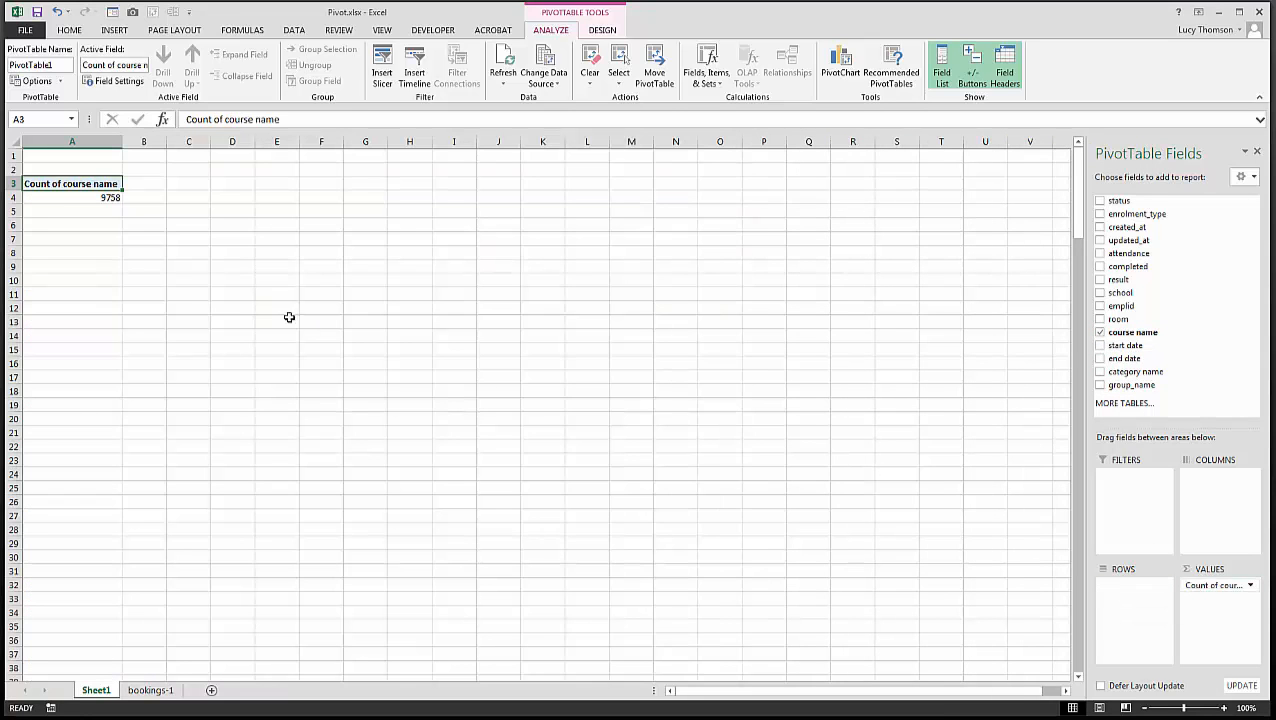
left_click(1100, 385)
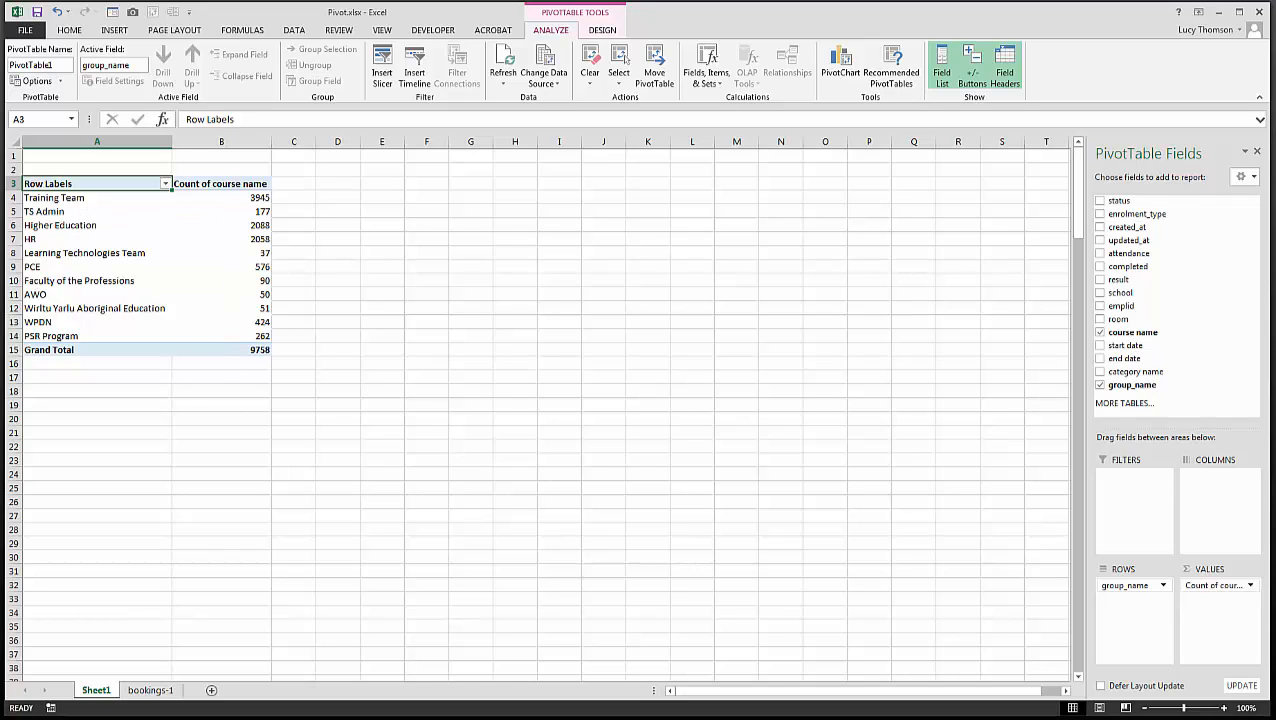
Add start date to the PivotTable, try it above group_name in the rows, and move it to the columns
left_click(1100, 346)
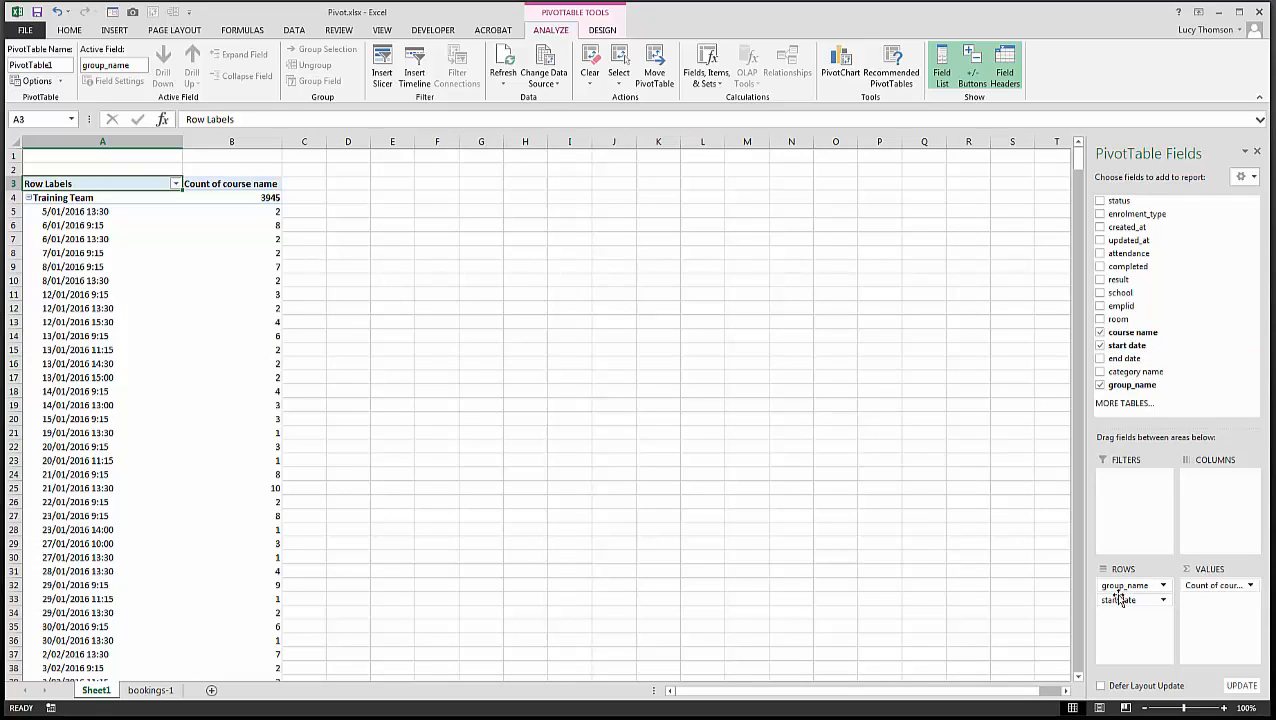
left_click_drag(1130, 590, 1133, 622)
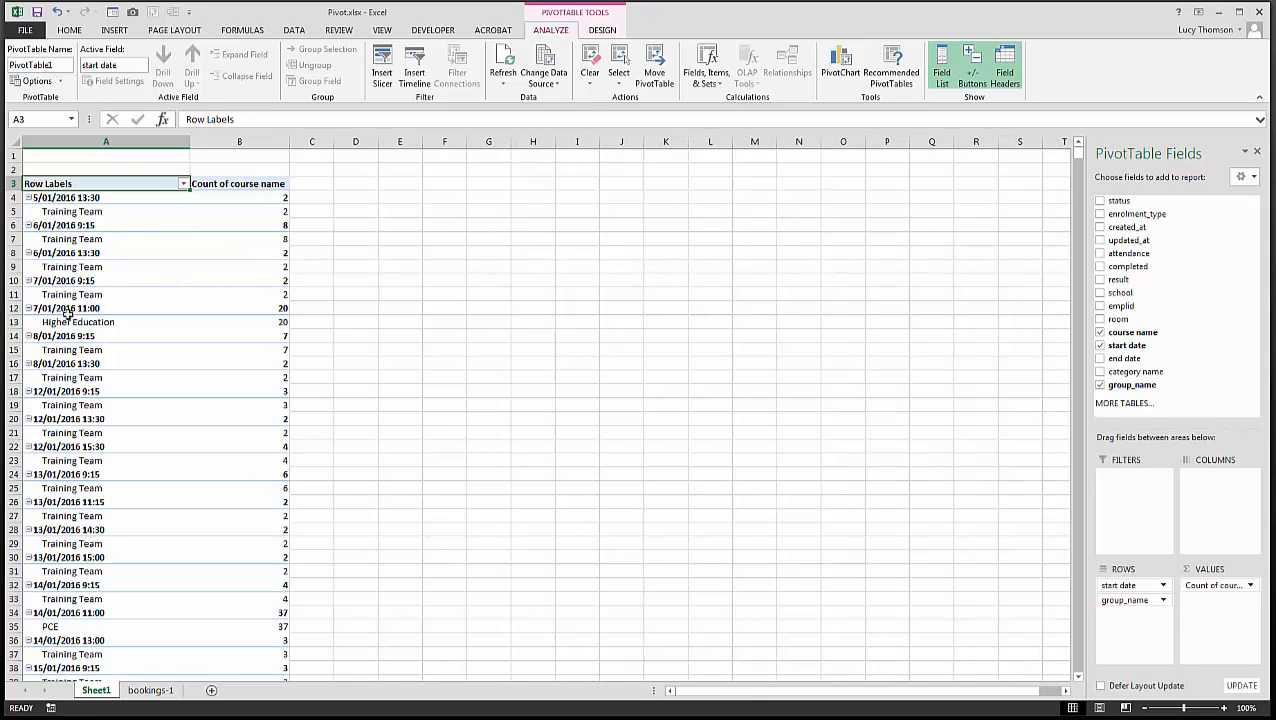
left_click_drag(1145, 587, 1221, 507)
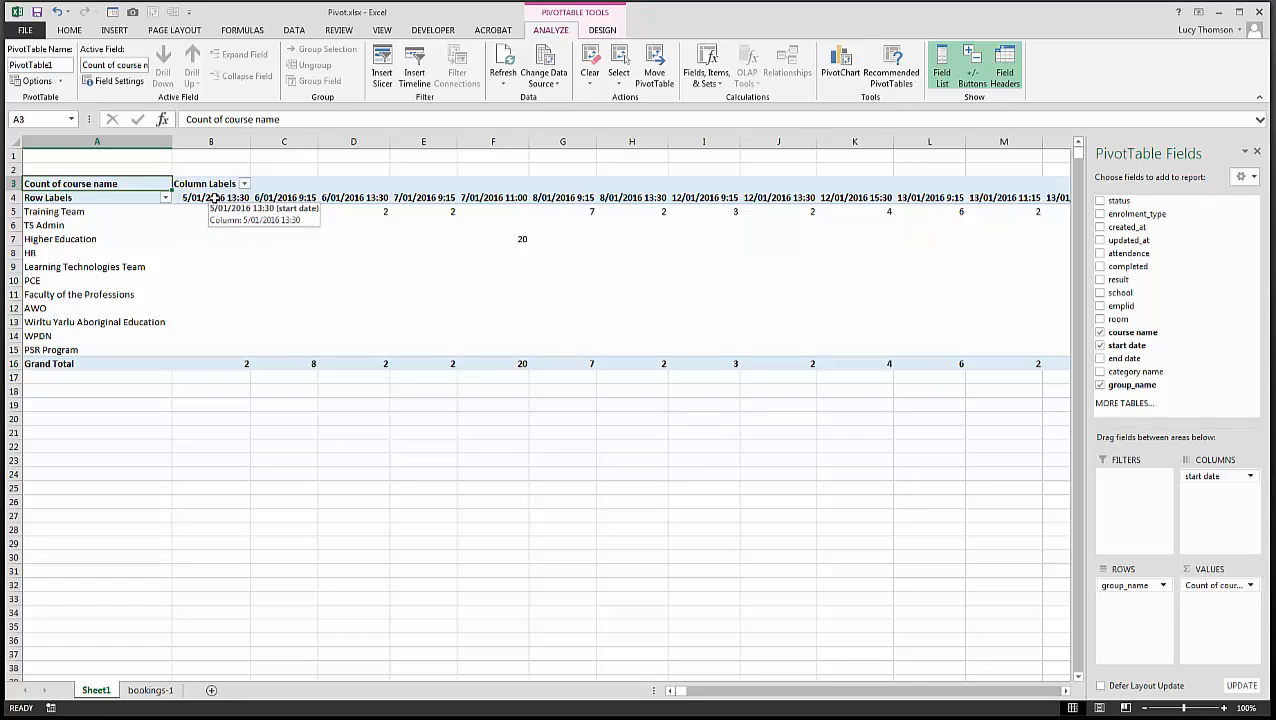
Group the start date columns by months and narrow the January column
left_click(213, 198)
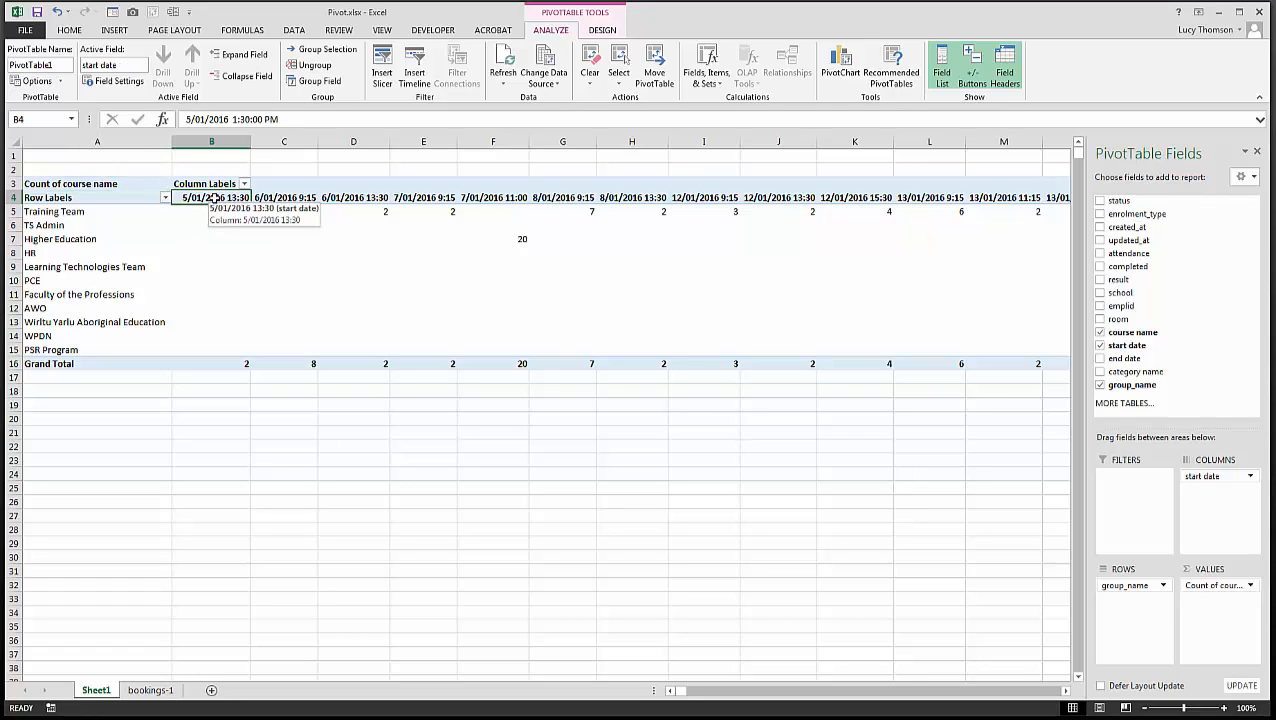
left_click(288, 33)
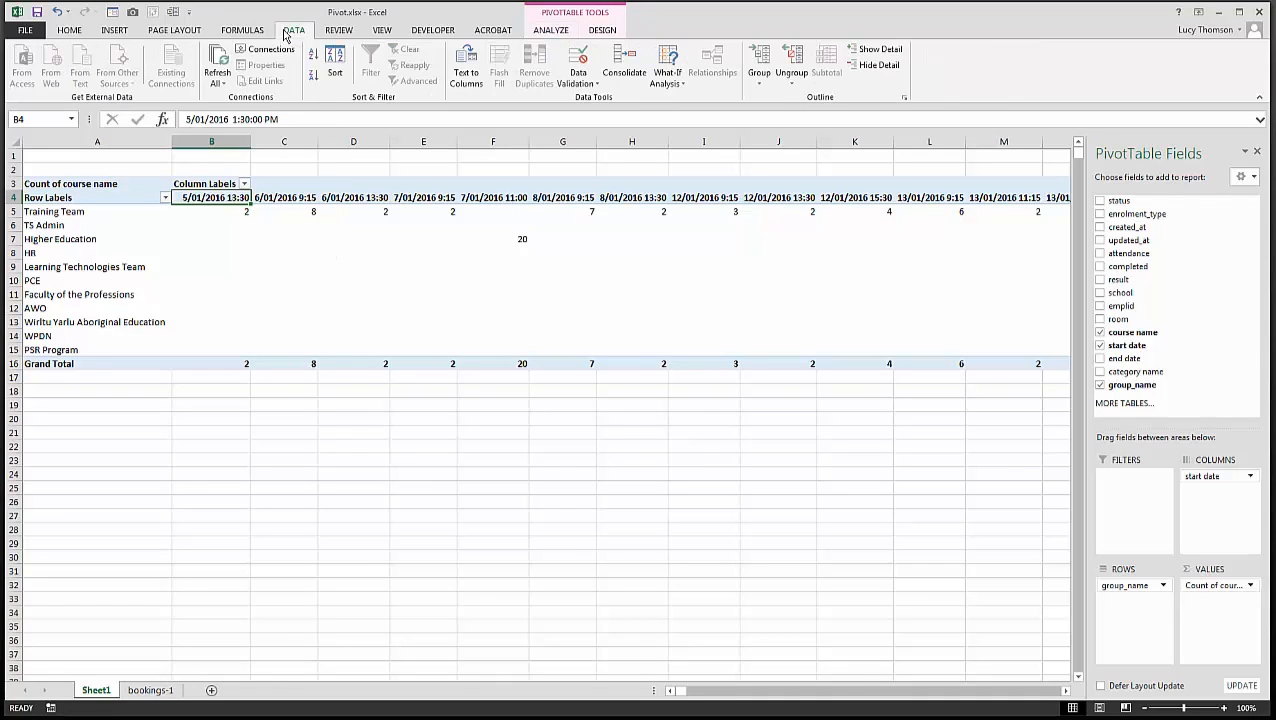
left_click(759, 80)
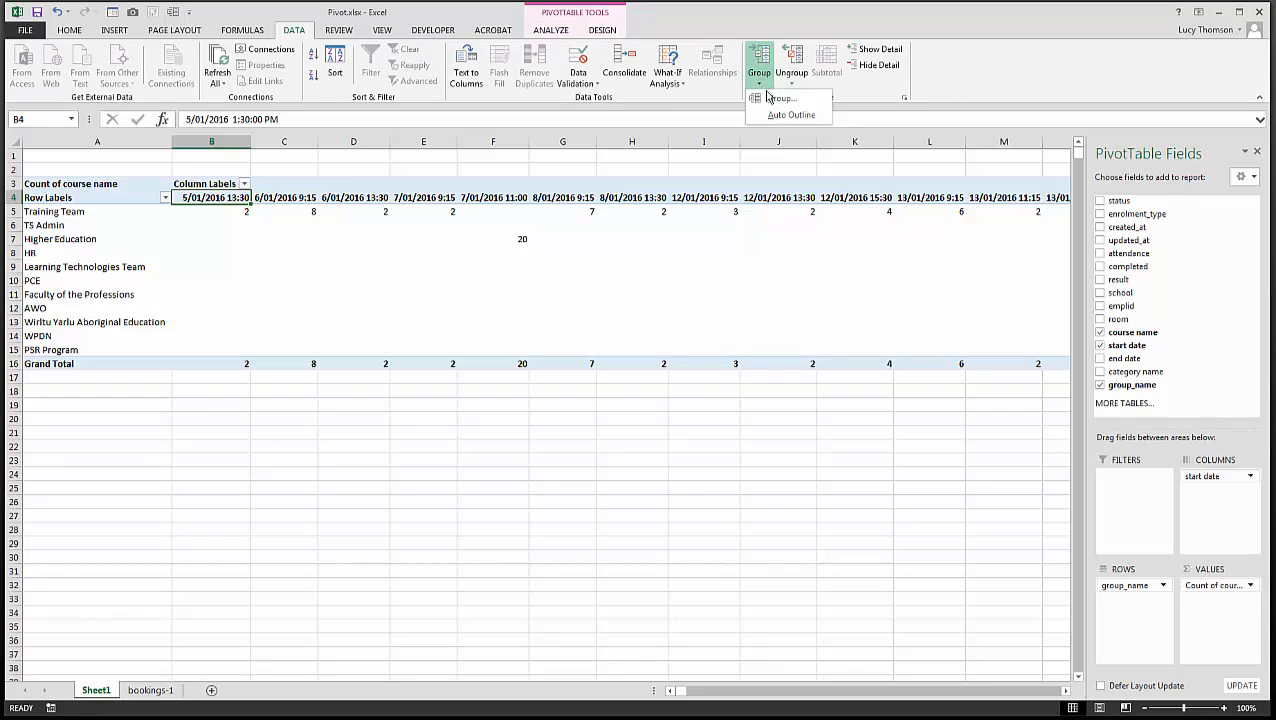
left_click(770, 103)
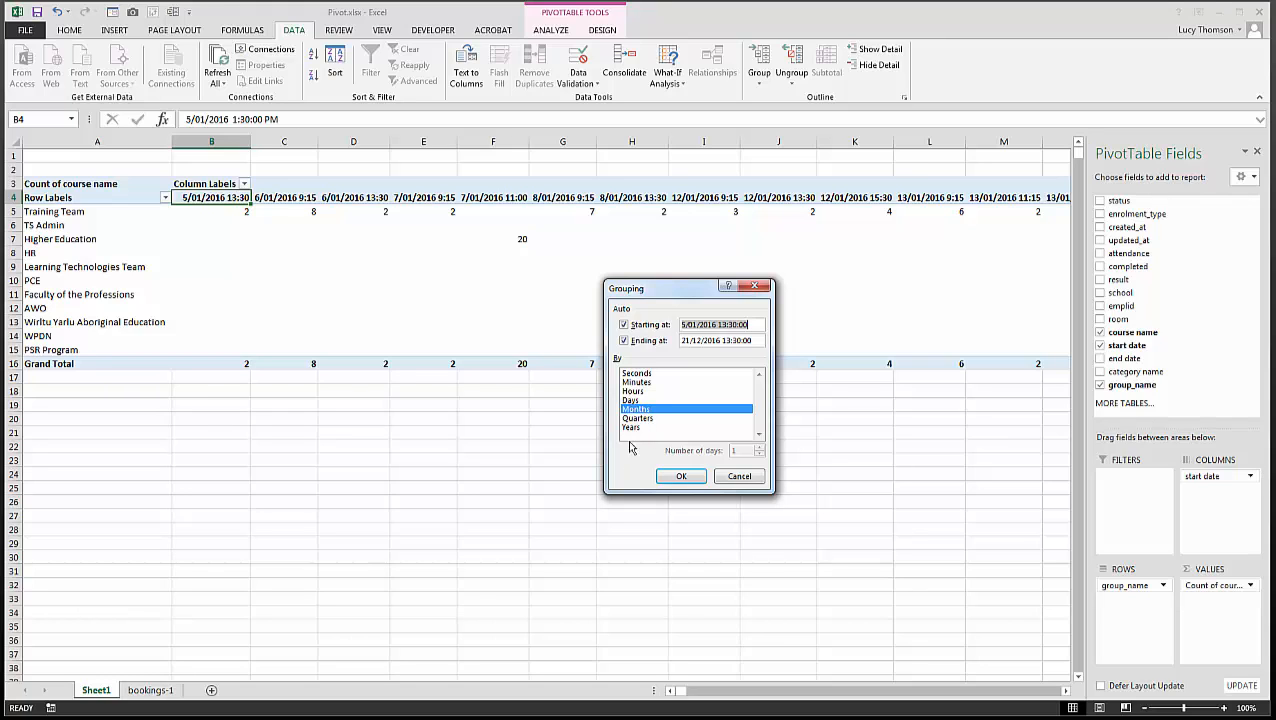
left_click(679, 476)
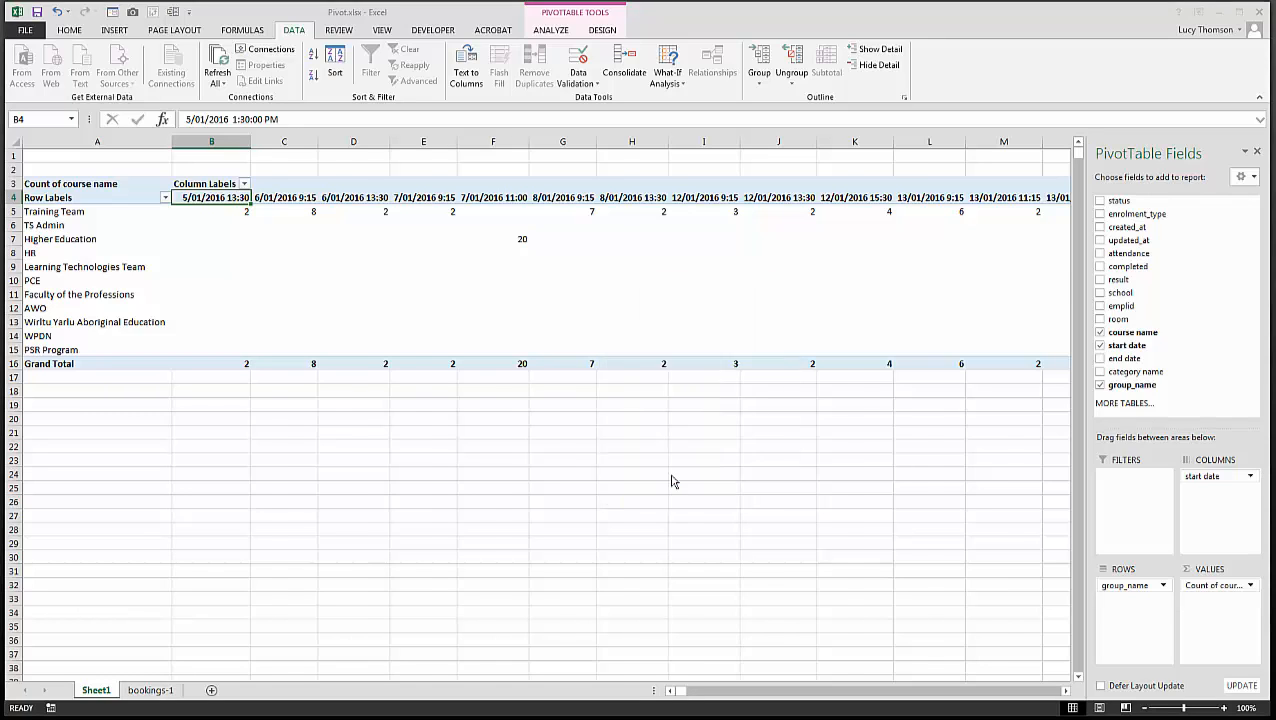
left_click_drag(250, 143, 222, 143)
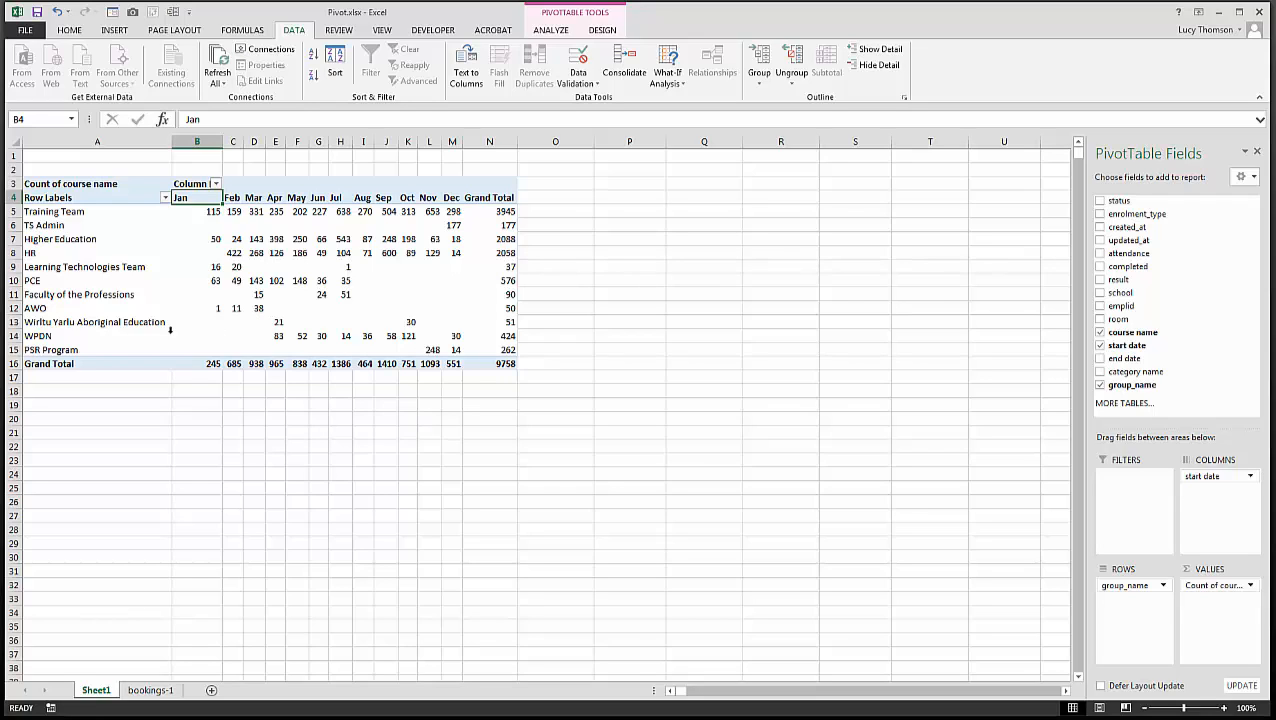
Extract the detail records behind Training Team's July count to a separate sheet, and return to the PivotTable on Sheet1
left_click(343, 213)
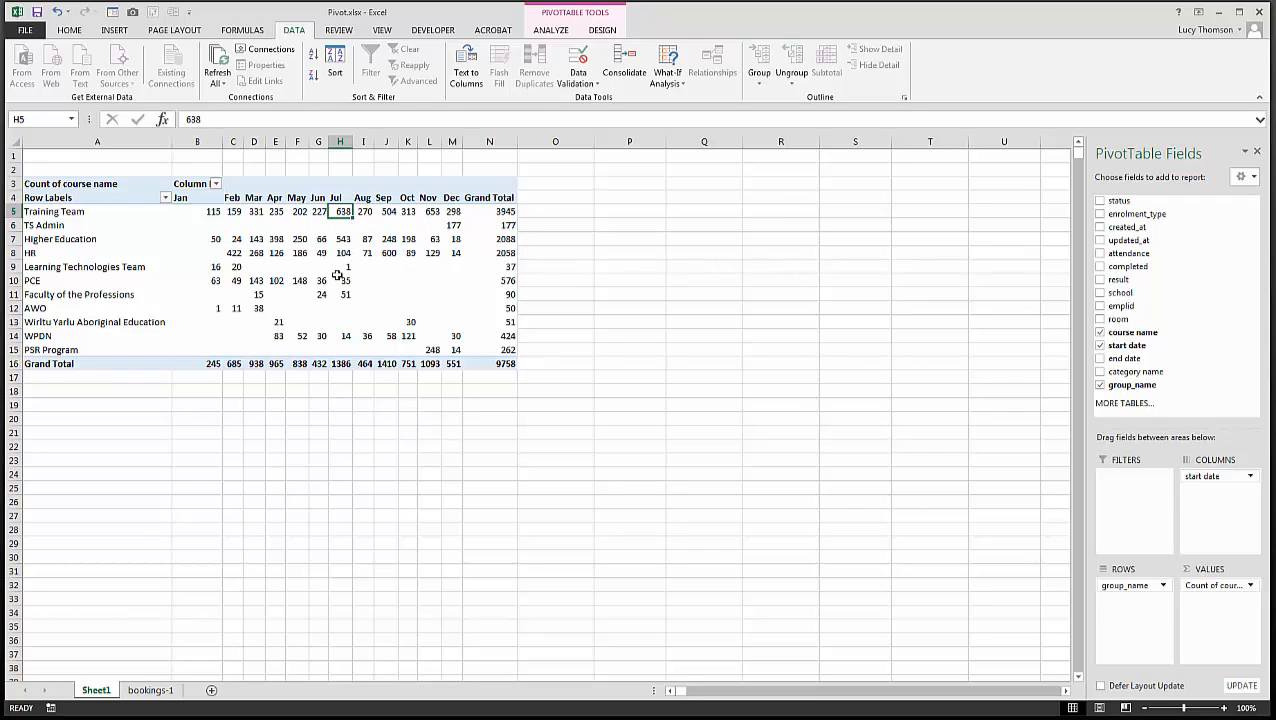
double_click(340, 212)
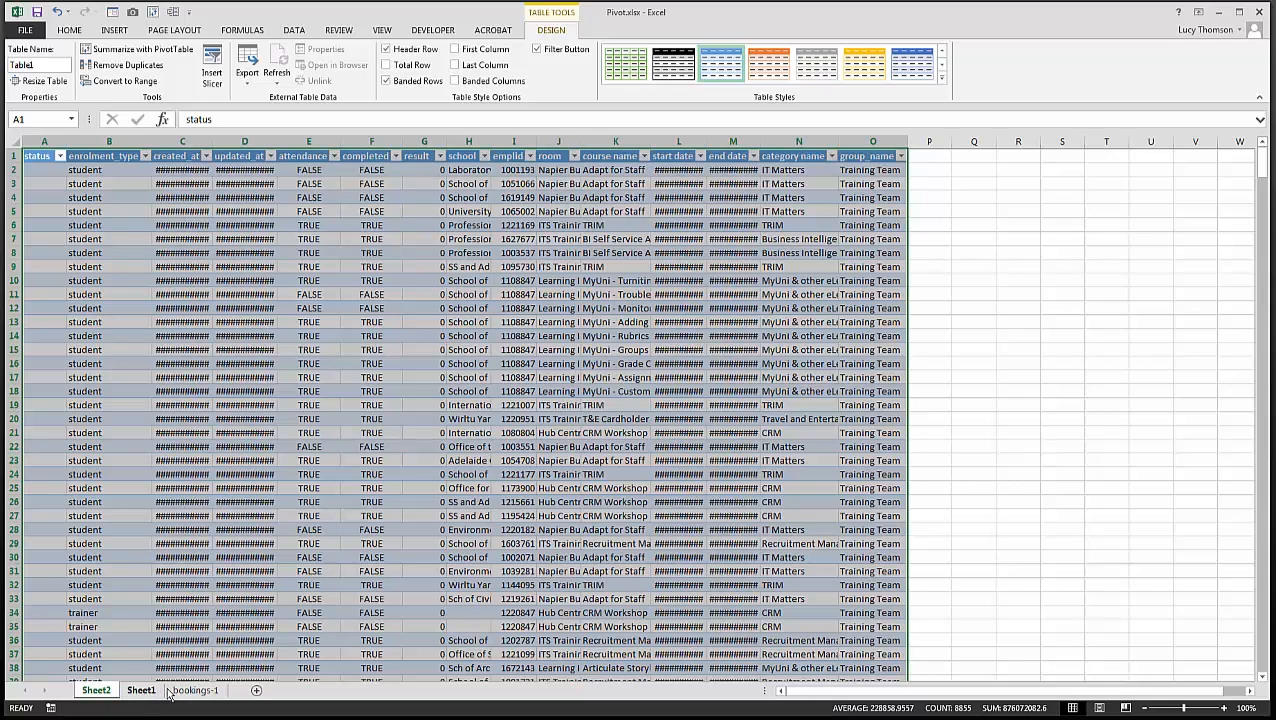
left_click(140, 691)
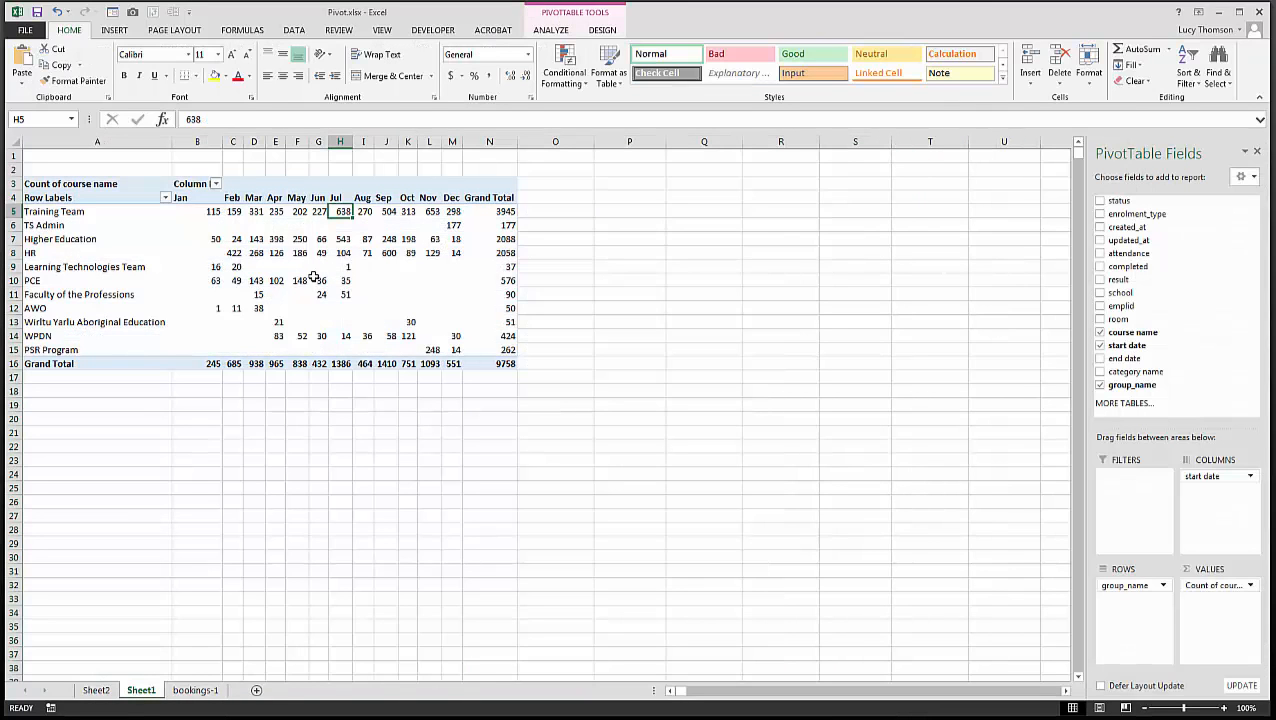
Move group_name from the PivotTable rows to the report filters
mouse_move(314, 278)
left_click(1130, 588)
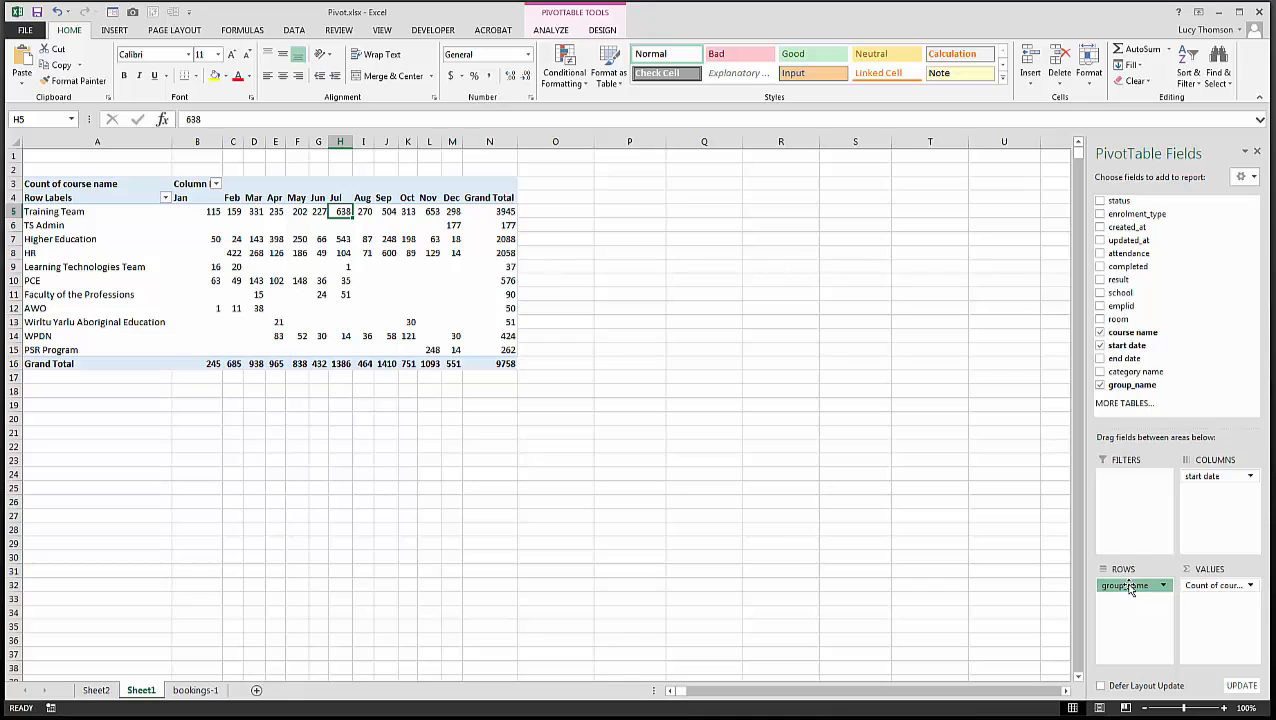
left_click_drag(1130, 588, 1124, 500)
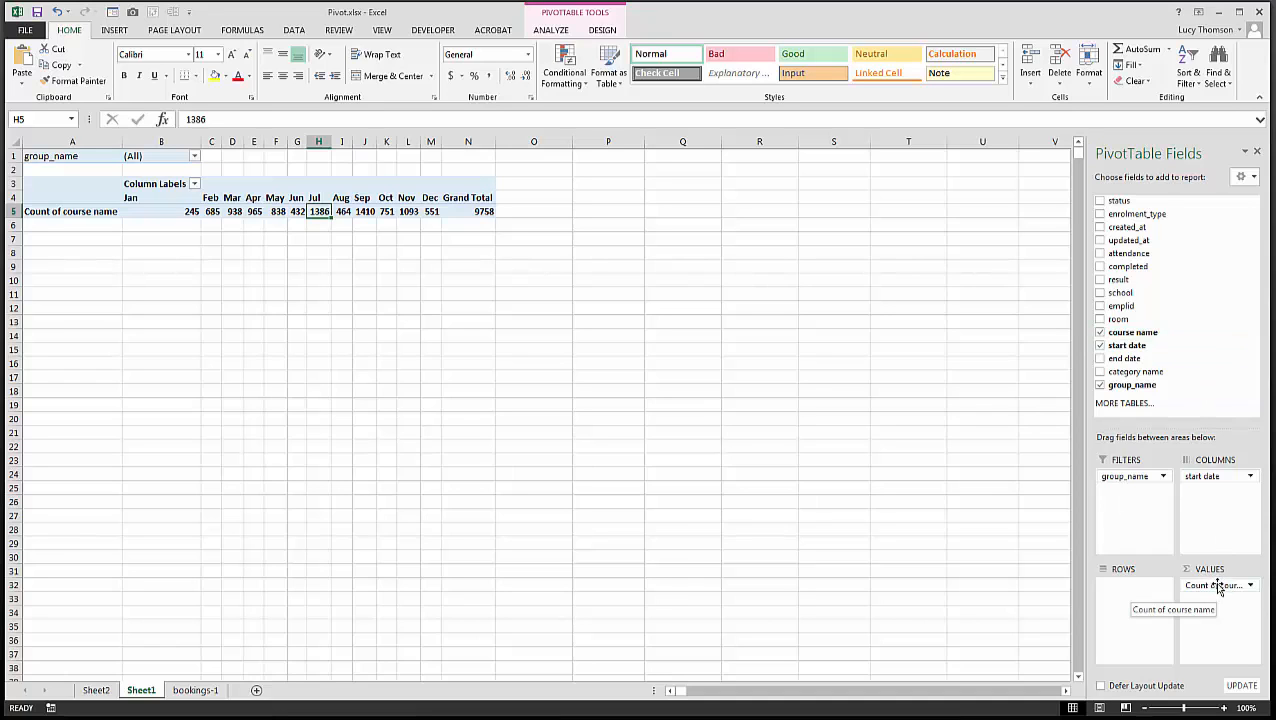
Move course name from the values to the rows, and use a count of emplid as the values
left_click_drag(1219, 588, 1141, 588)
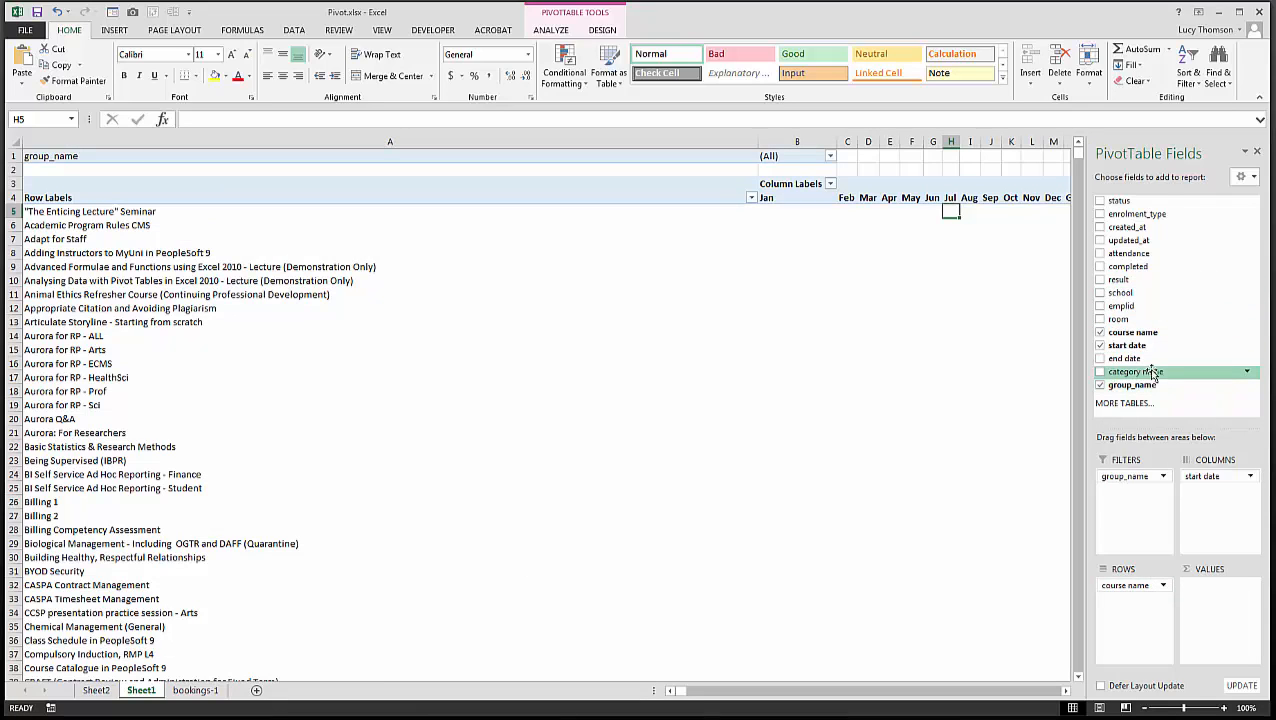
left_click(1100, 307)
left_click_drag(1122, 601, 1203, 603)
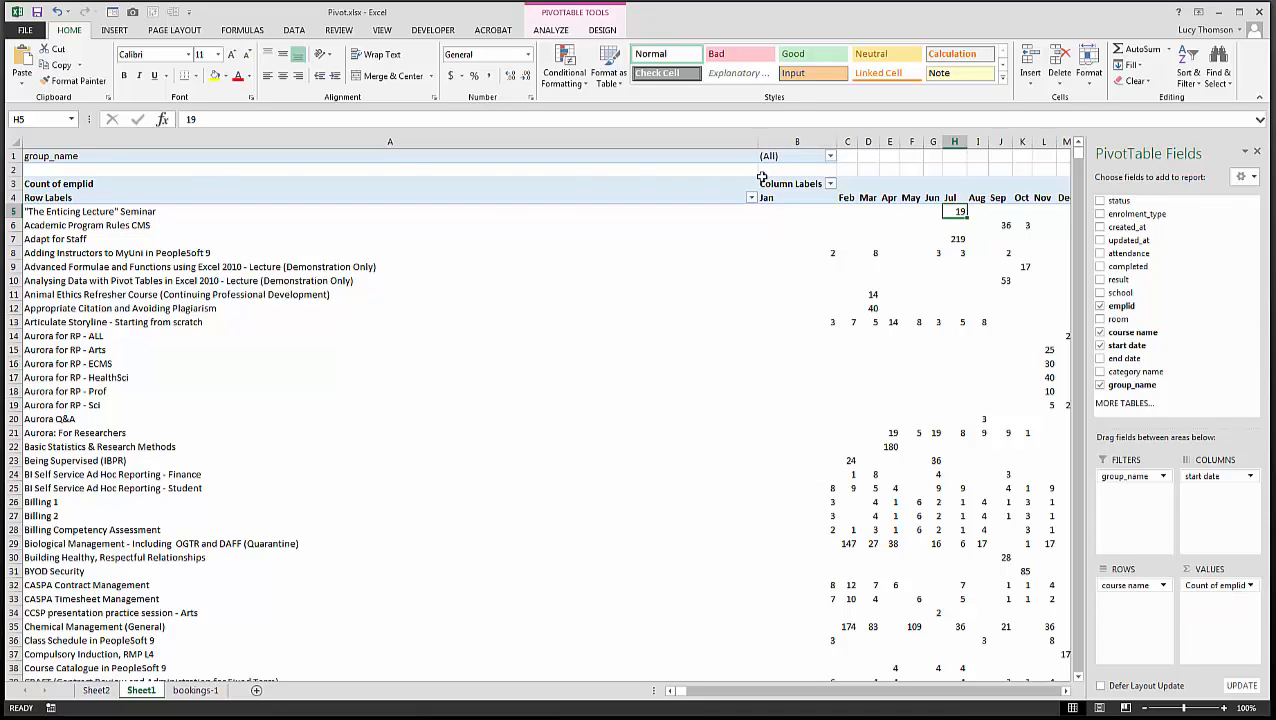
Filter group_name to show only Training Team, with multiple selection enabled, and narrow the January column
left_click(830, 158)
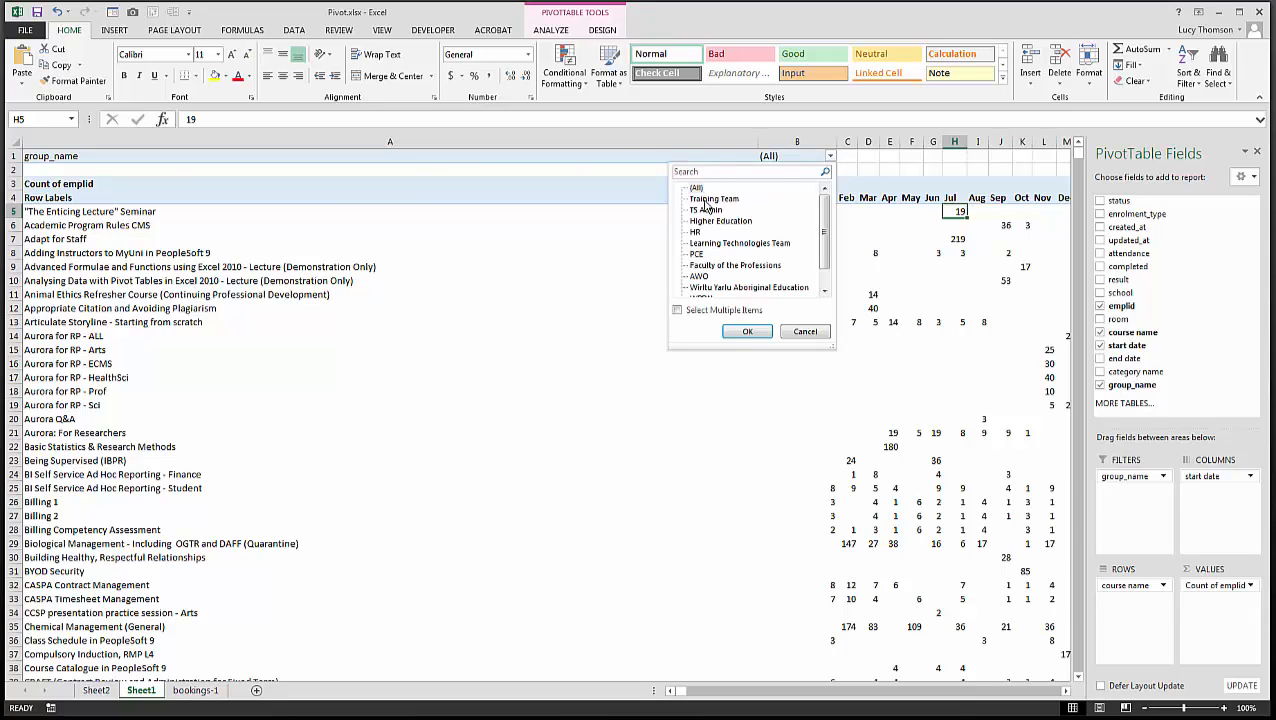
left_click(678, 311)
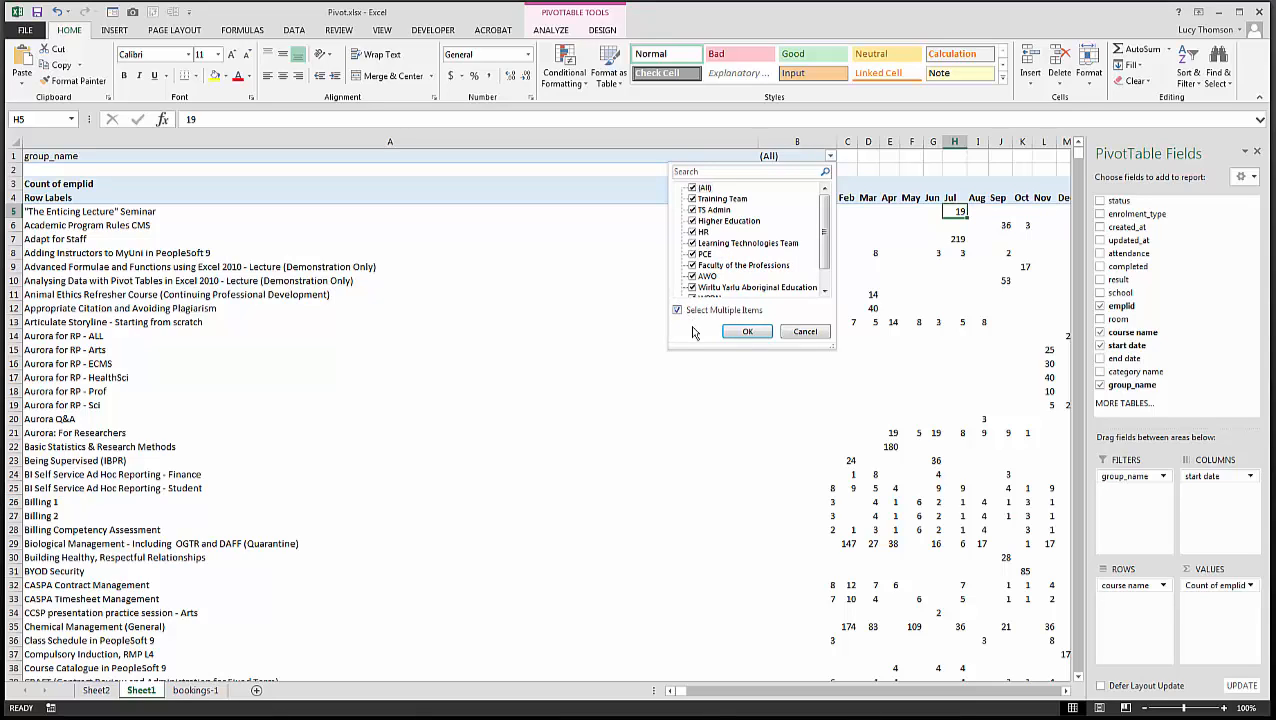
left_click(693, 188)
left_click(692, 199)
left_click(746, 333)
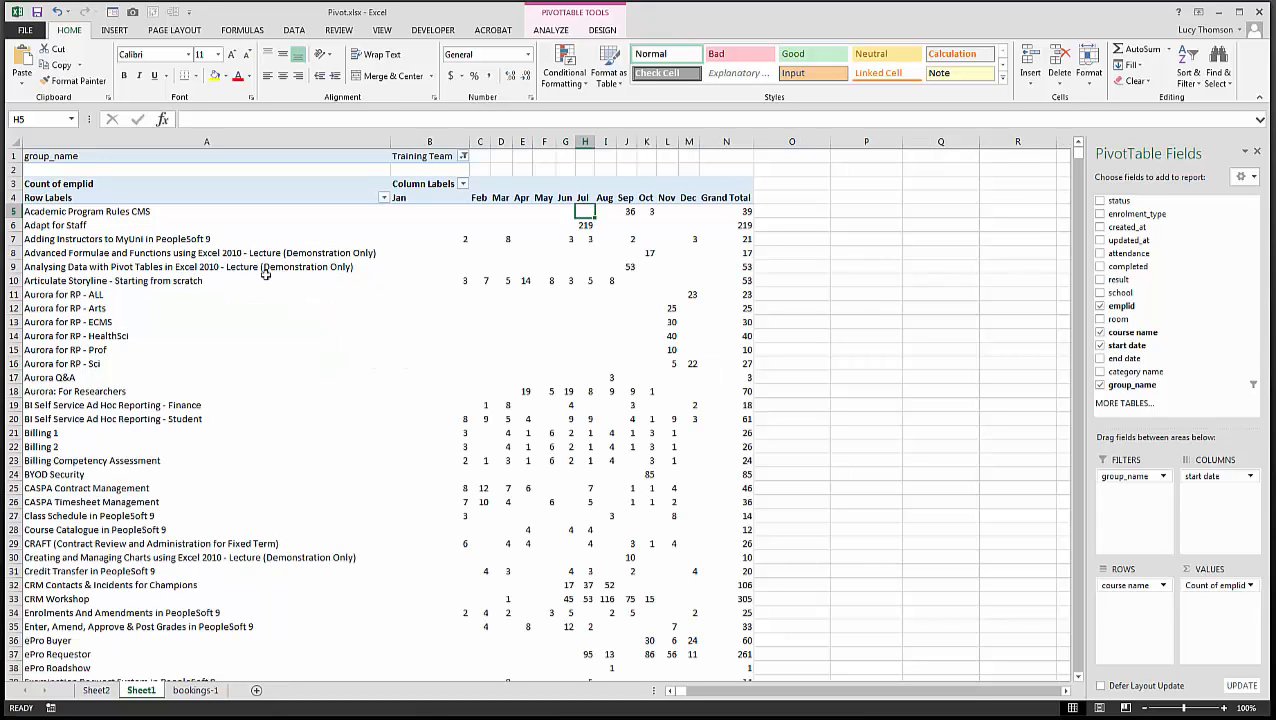
left_click_drag(469, 141, 434, 141)
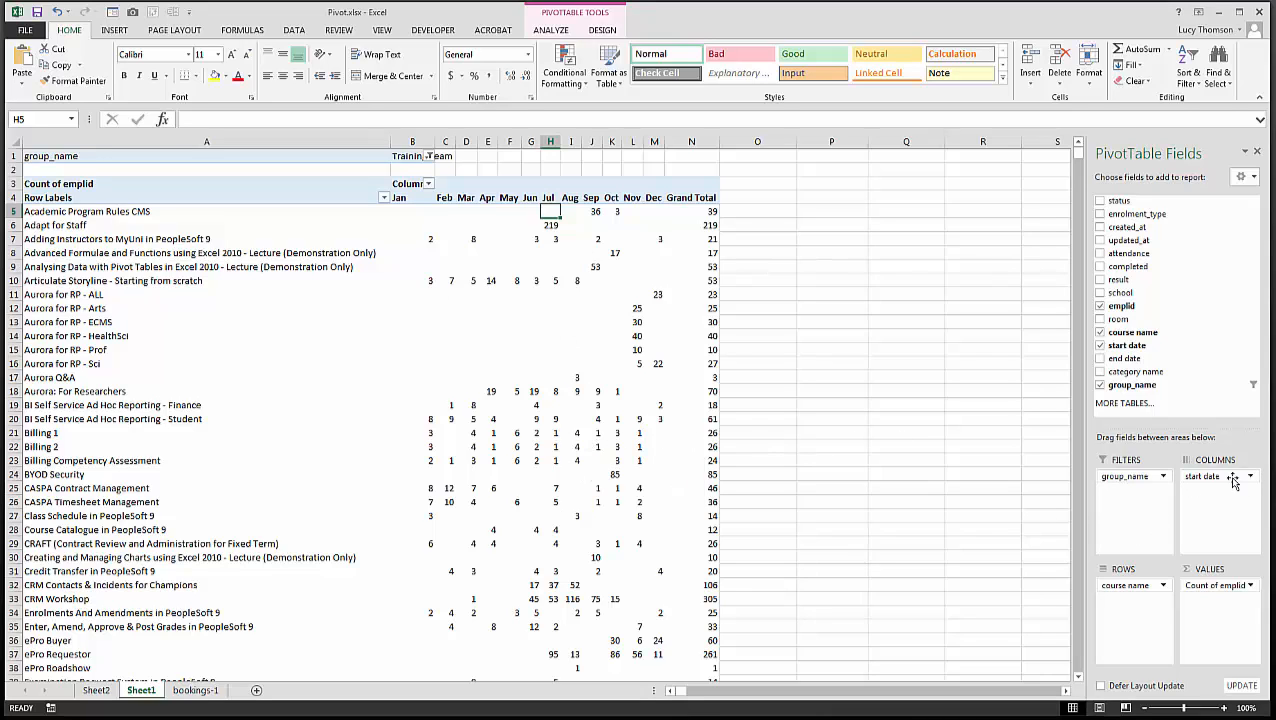
Remove start date from the PivotTable columns and sort the courses by Count of emplid from largest to smallest
left_click_drag(1218, 477, 1207, 388)
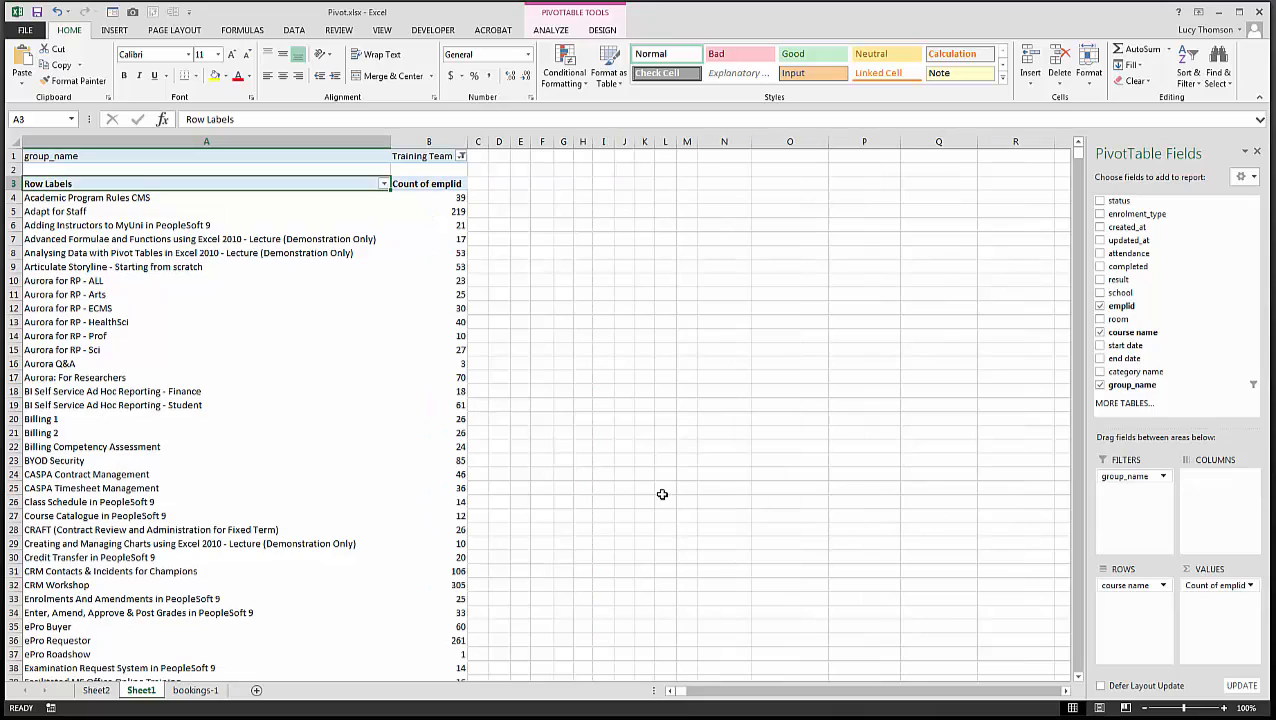
left_click(416, 199)
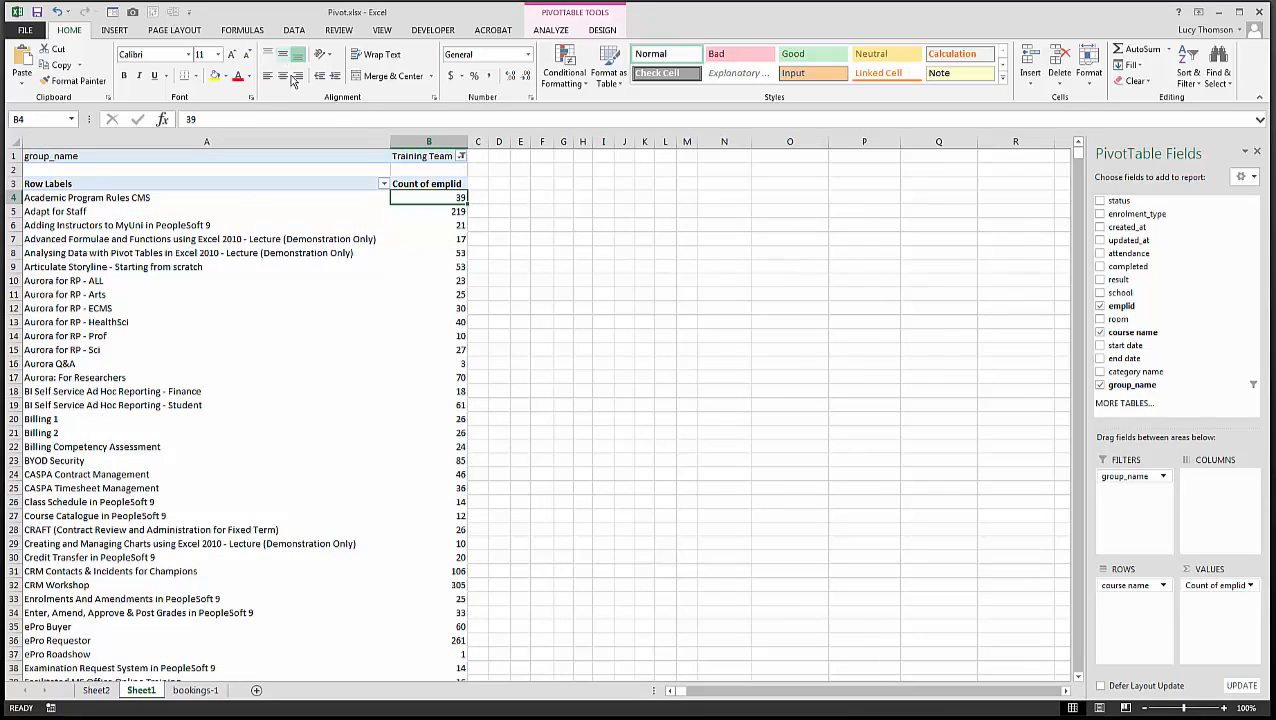
left_click(293, 30)
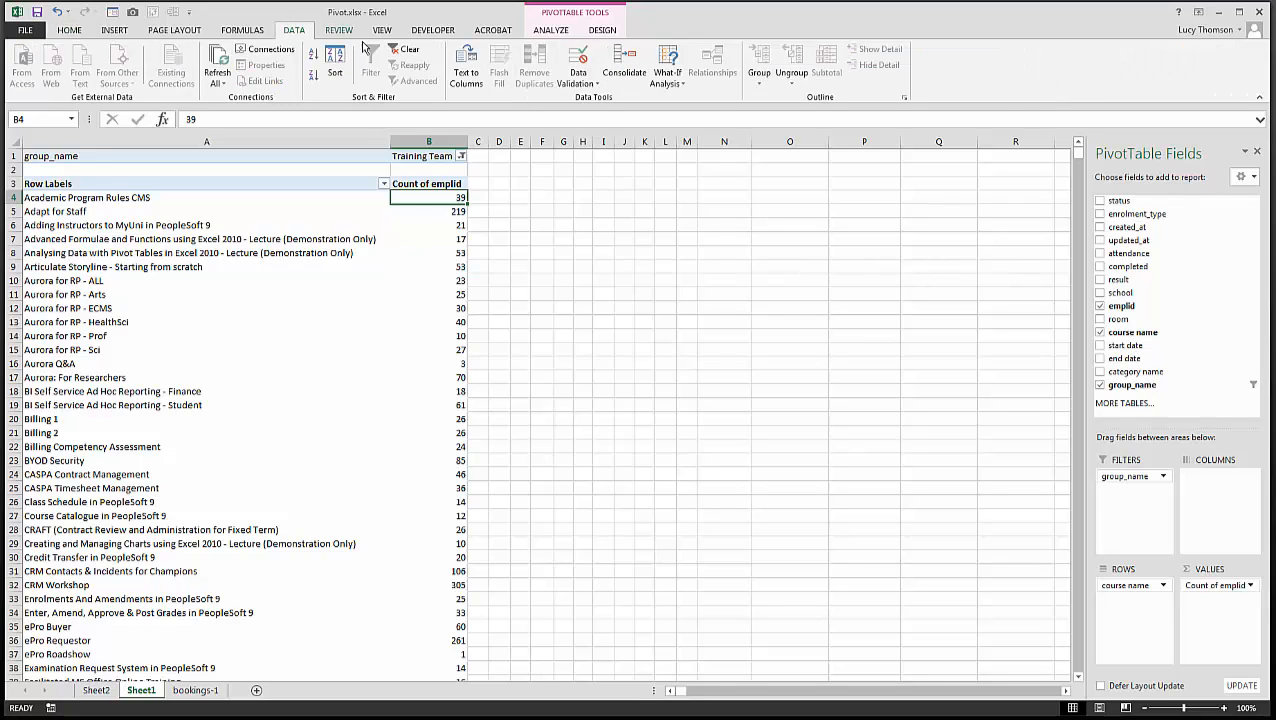
left_click(337, 75)
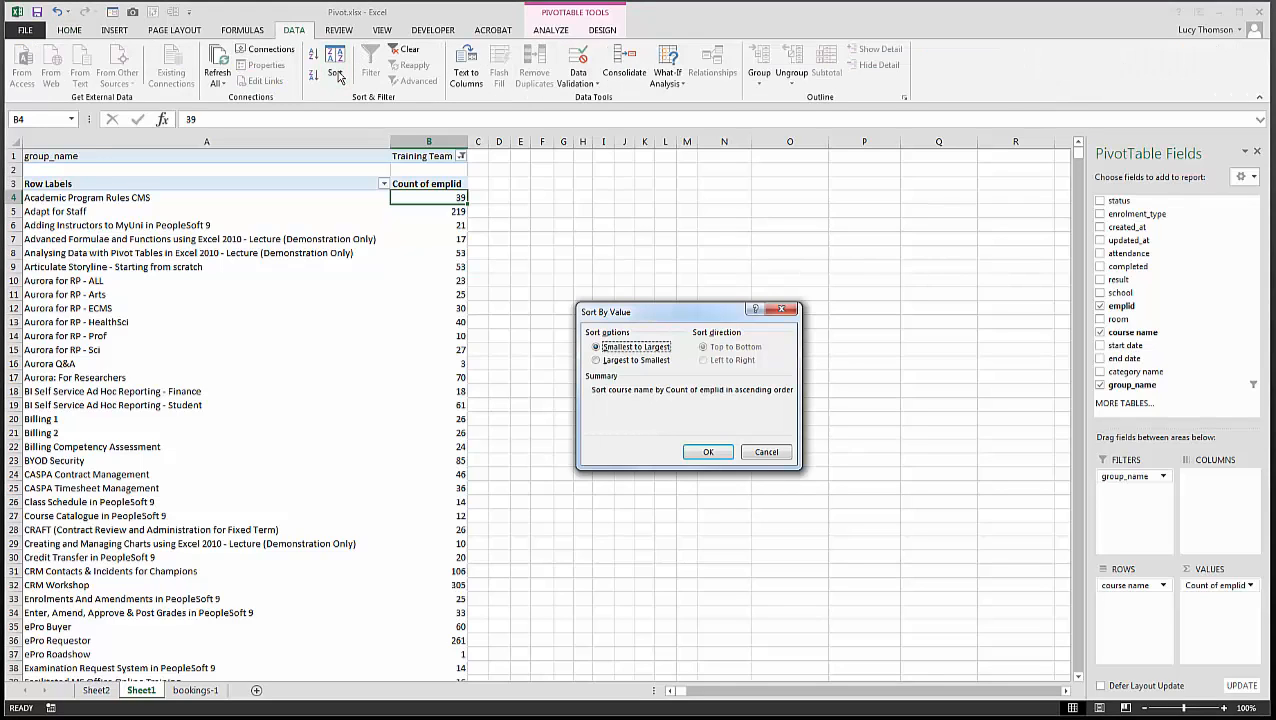
left_click(597, 360)
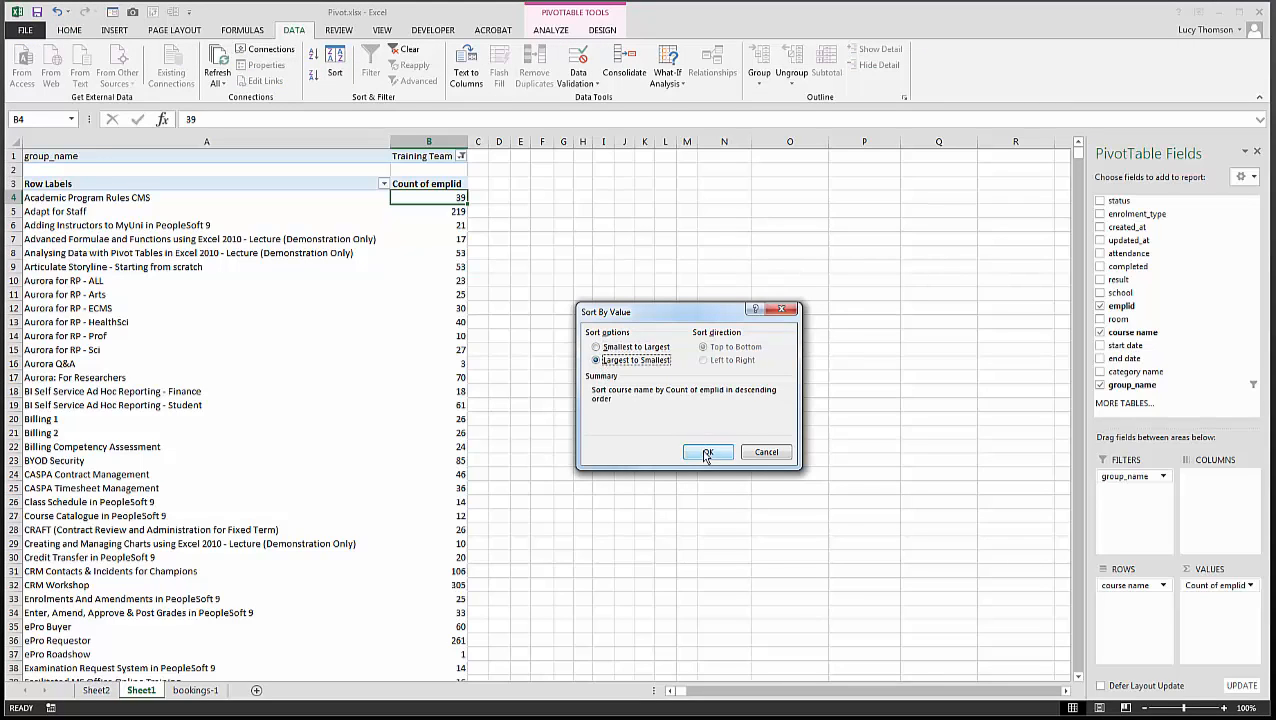
left_click(707, 453)
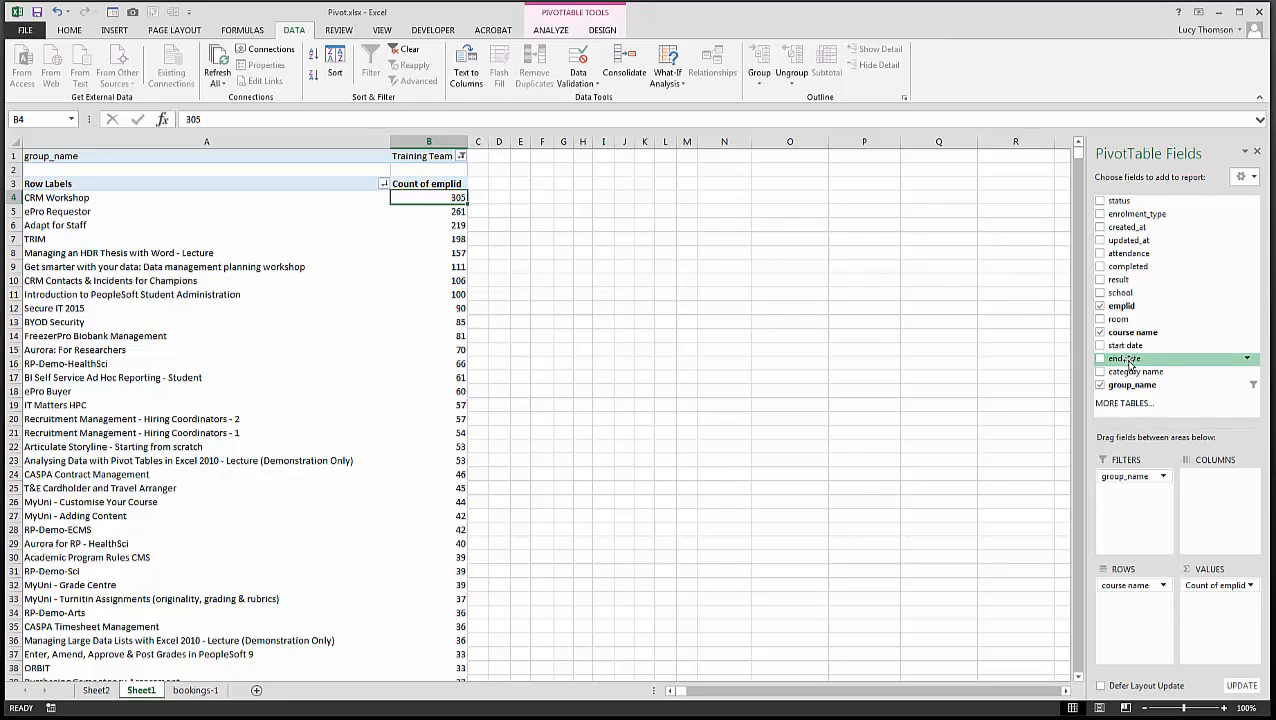
Add emplid to the PivotTable values a second time and show that count as % of Grand Total
left_click_drag(1128, 312, 1212, 614)
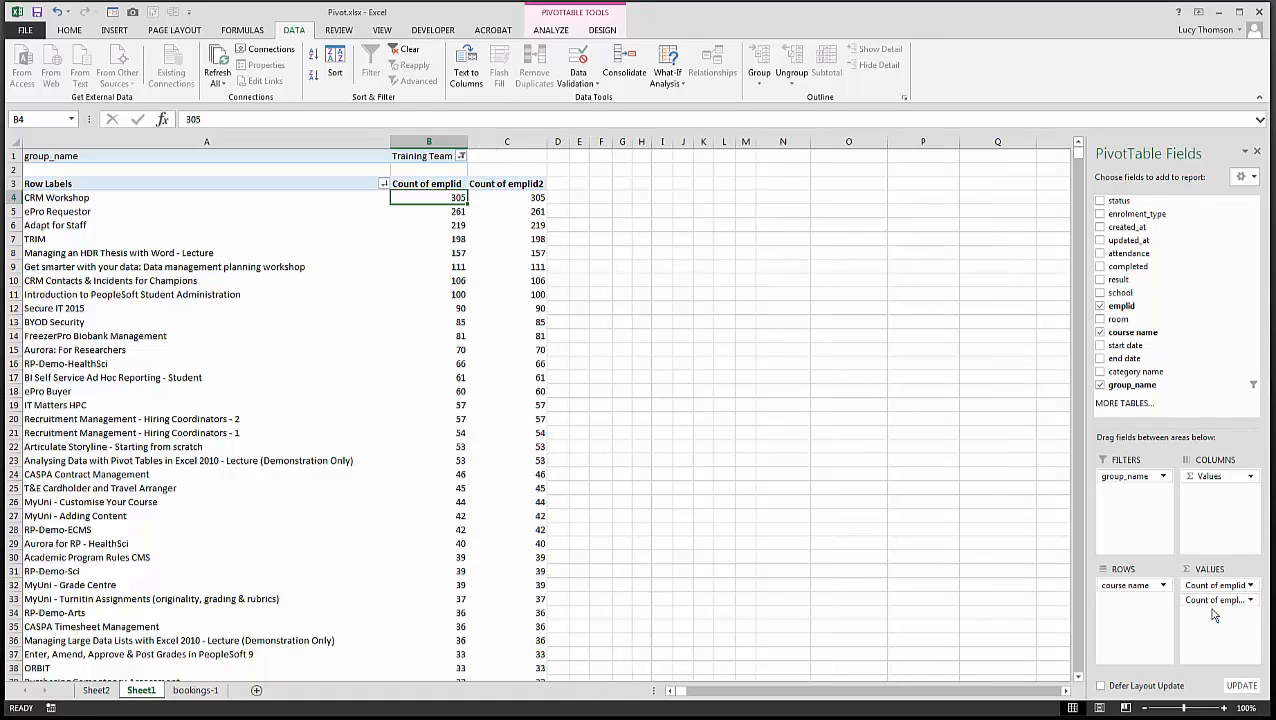
left_click(518, 186)
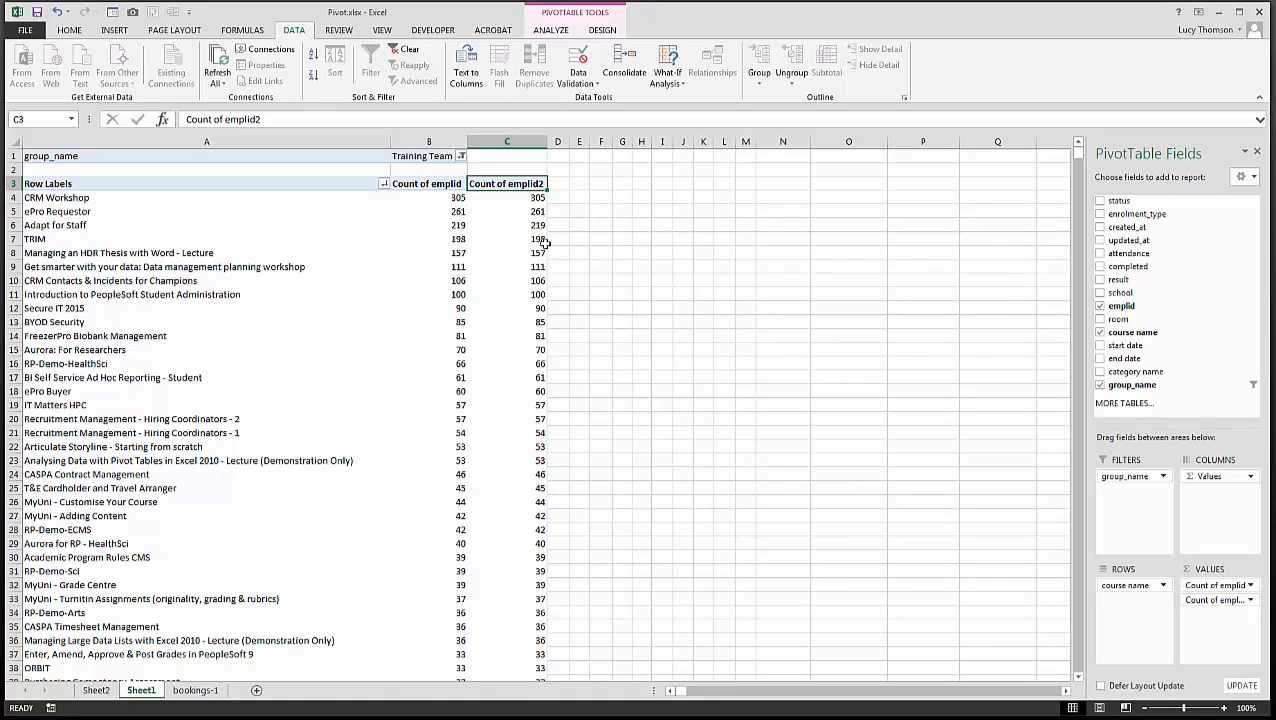
left_click(1250, 600)
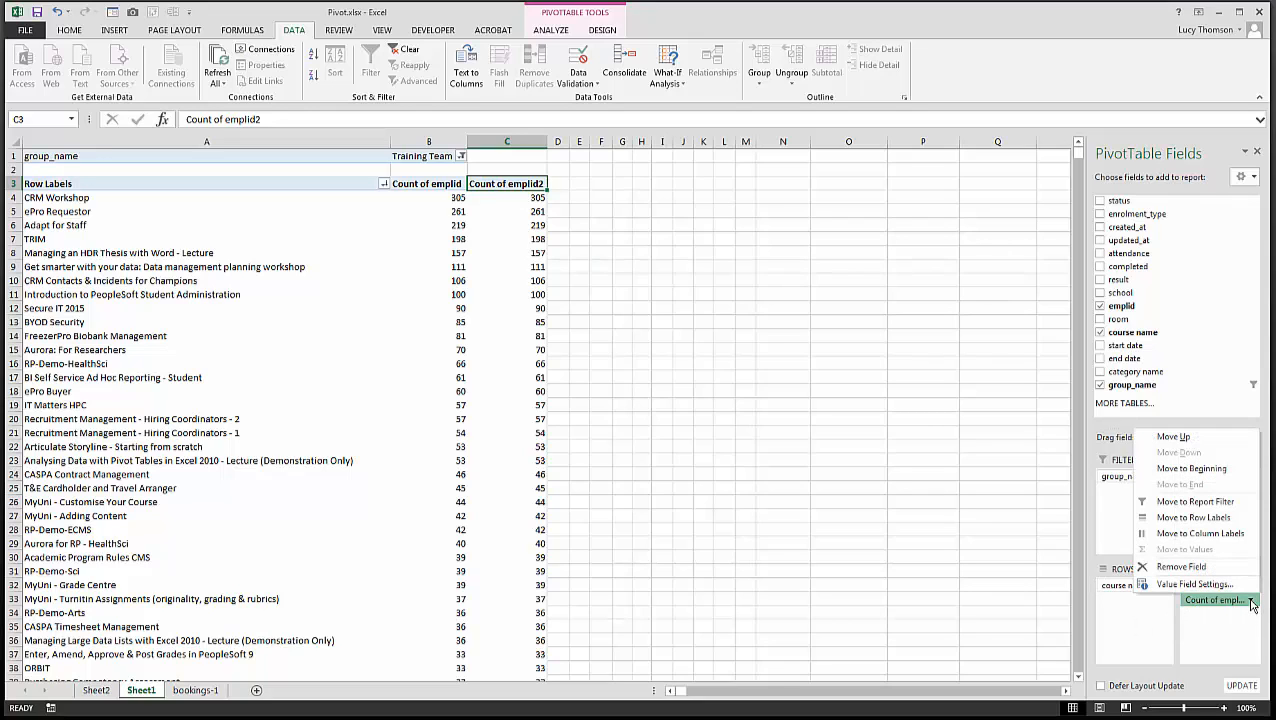
left_click(1193, 586)
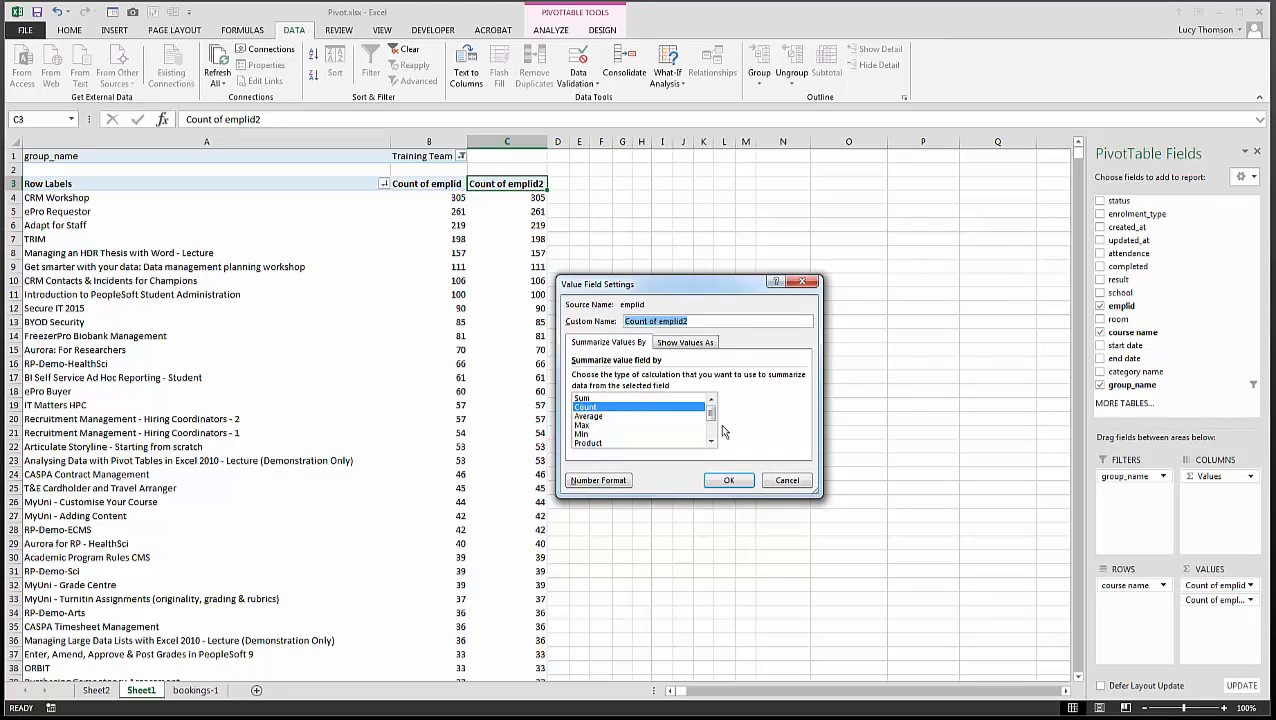
mouse_move(711, 410)
left_mouse_down()
mouse_move(716, 443)
mouse_move(711, 411)
left_mouse_up()
left_click(689, 344)
left_click(657, 378)
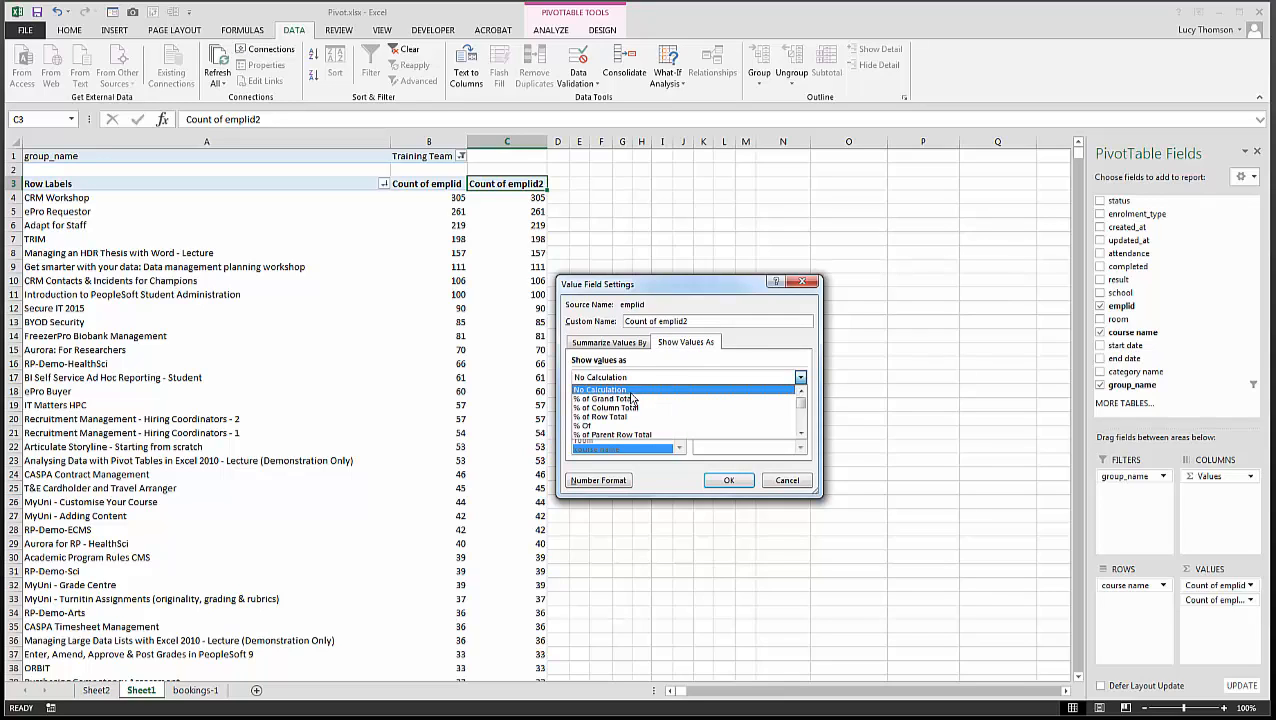
left_click(627, 399)
left_click(741, 489)
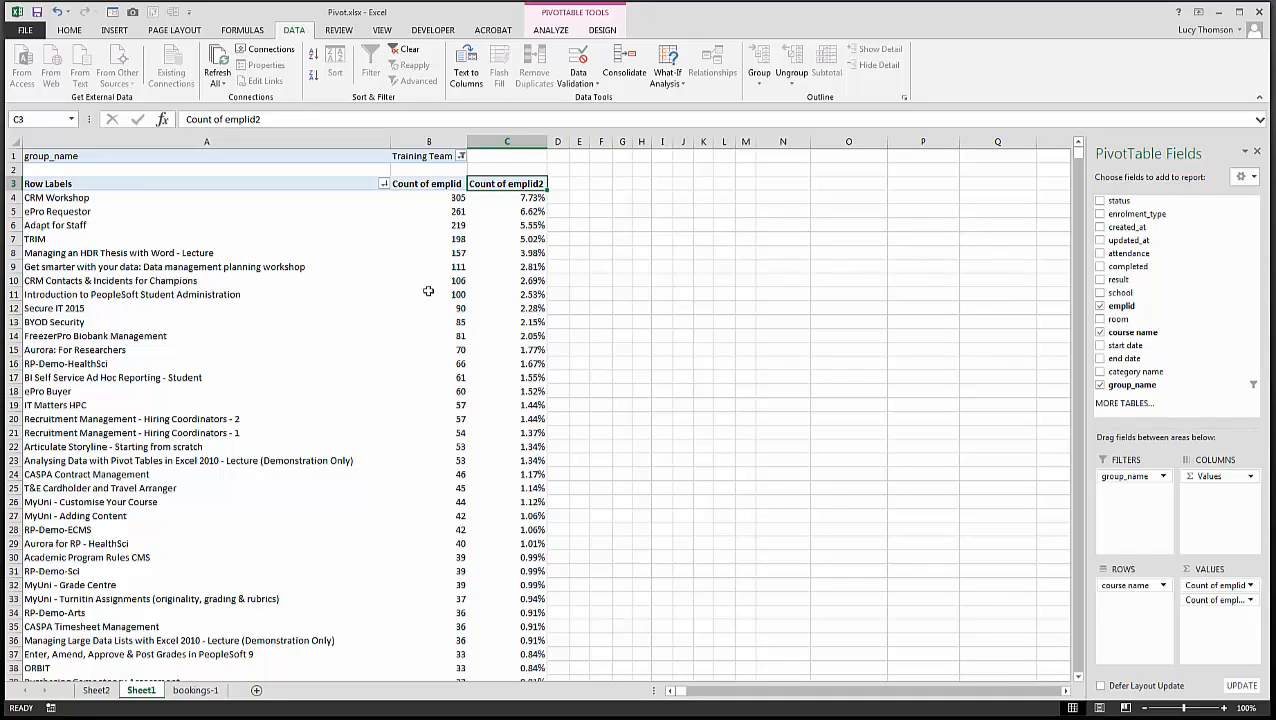
Review the course percentages down to the Grand Total, and remove group_name from the report filters
scroll(336, 328, "down", 14)
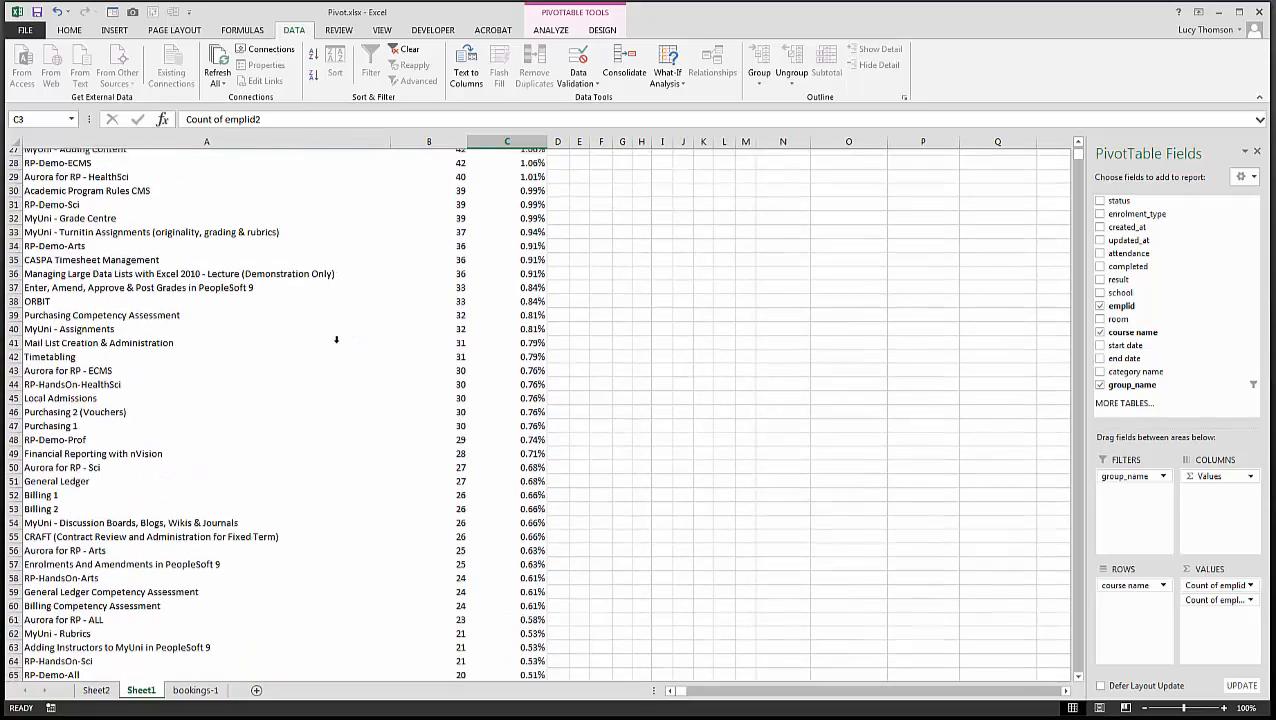
scroll(336, 343, "down", 12)
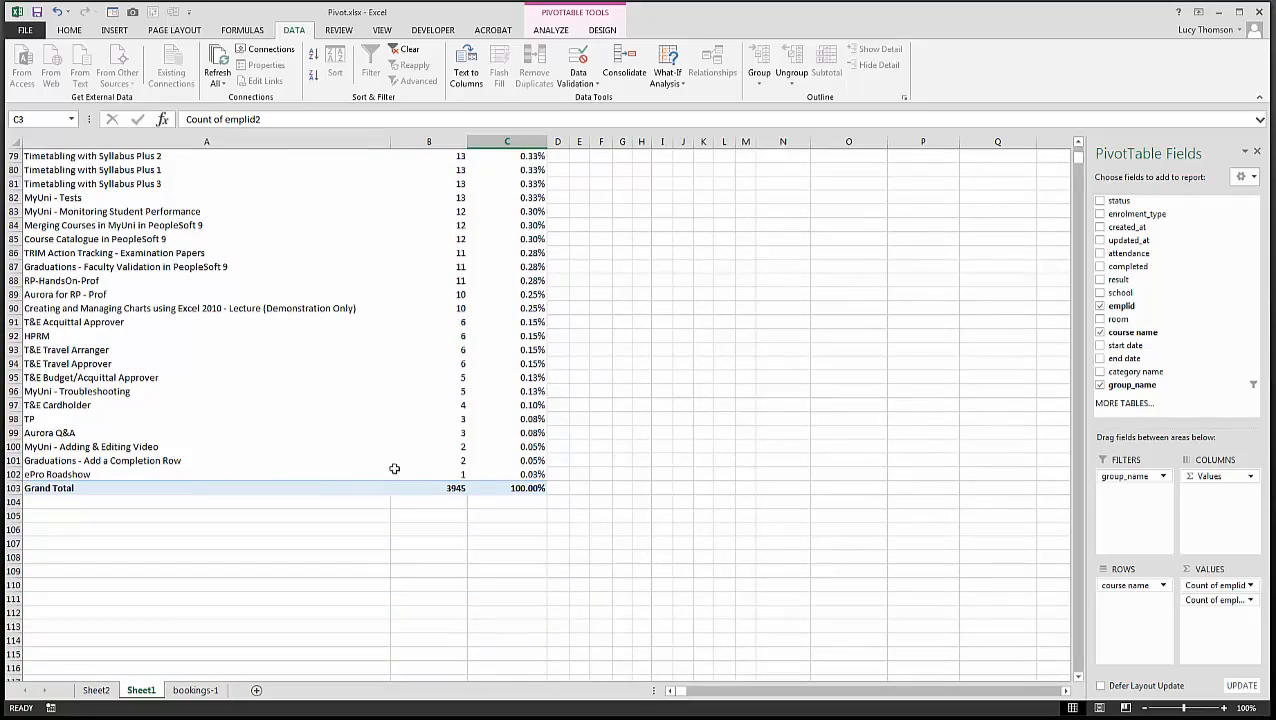
scroll(262, 457, "up", 16)
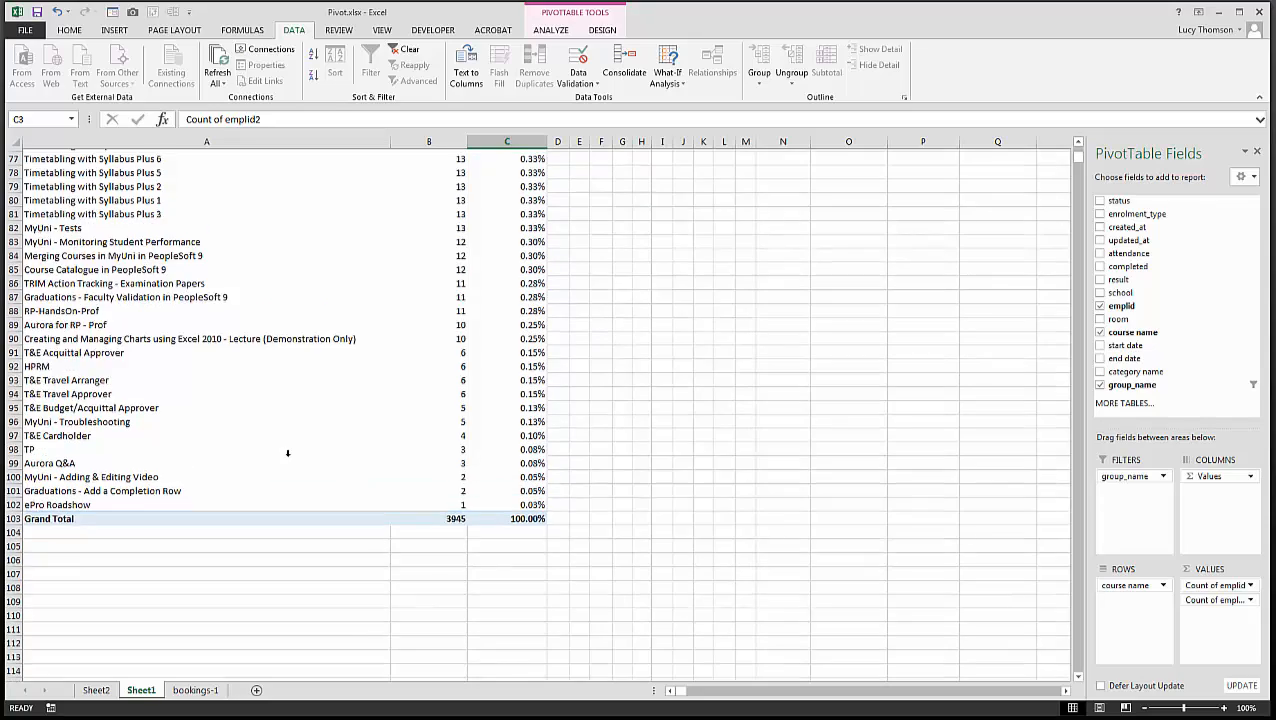
scroll(289, 445, "up", 10)
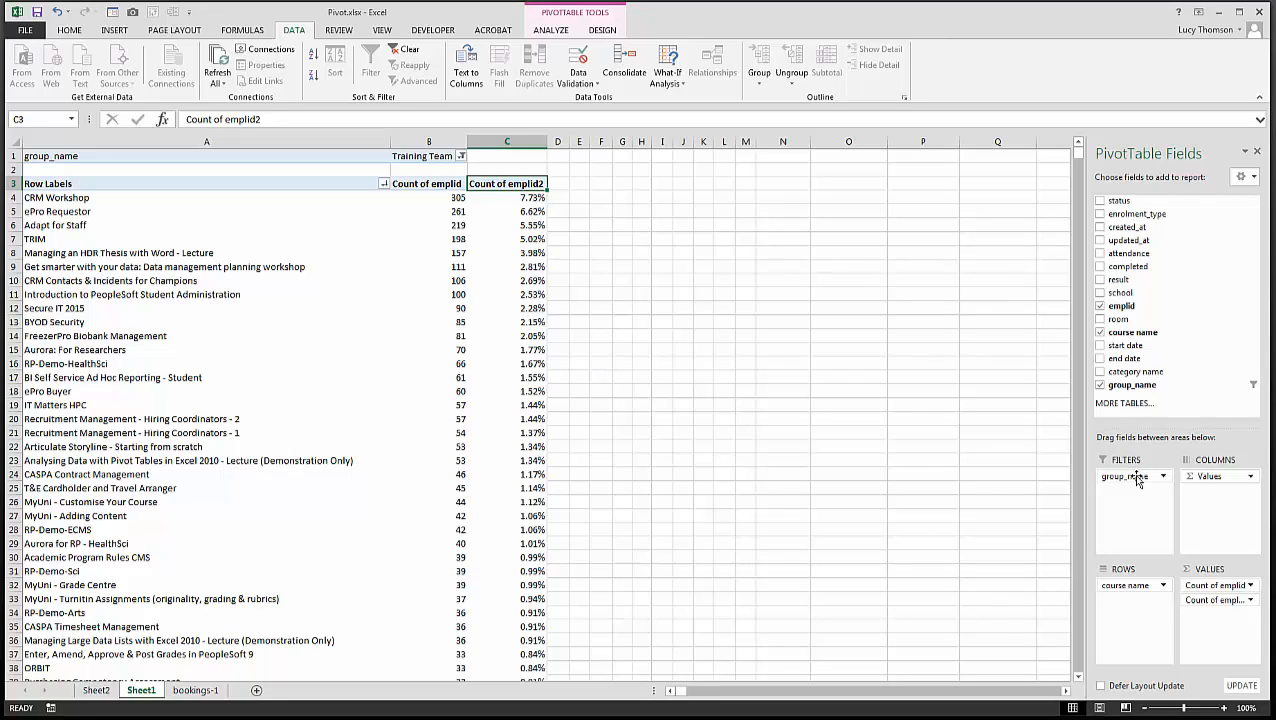
left_click_drag(1136, 478, 1200, 365)
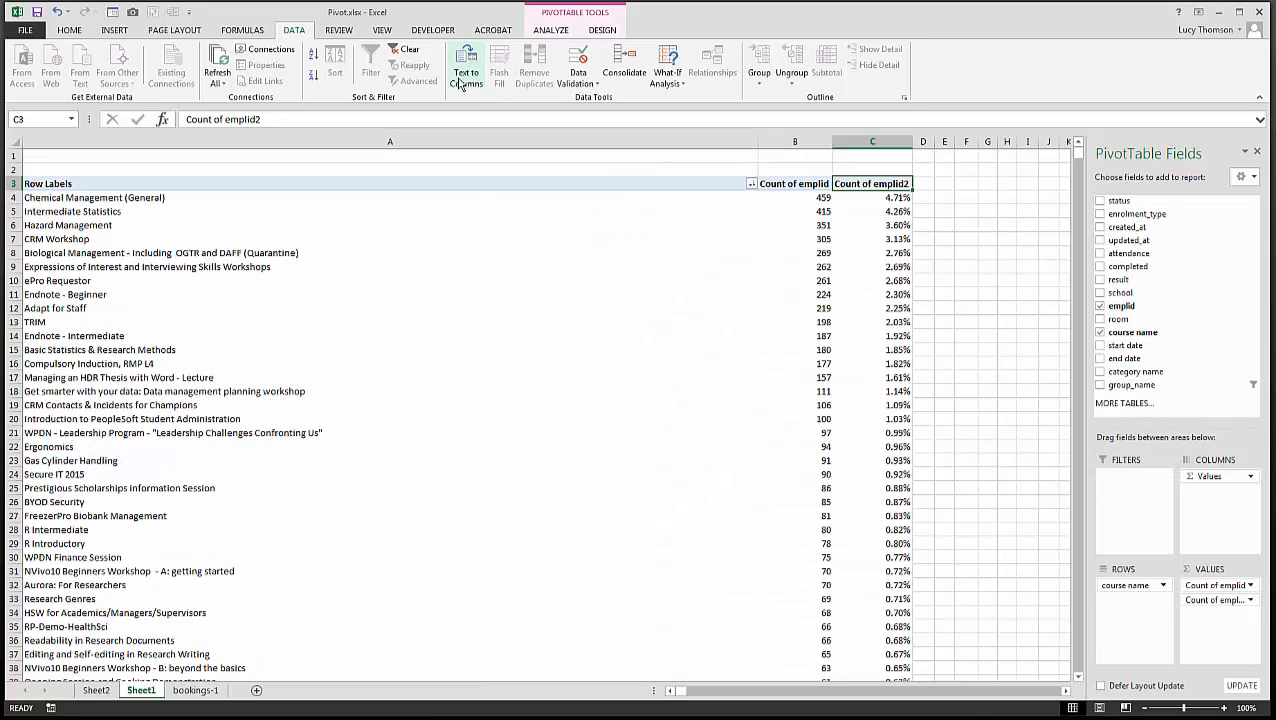
Insert a slicer for group_name and place it in the empty cells beside the PivotTable
left_click(551, 31)
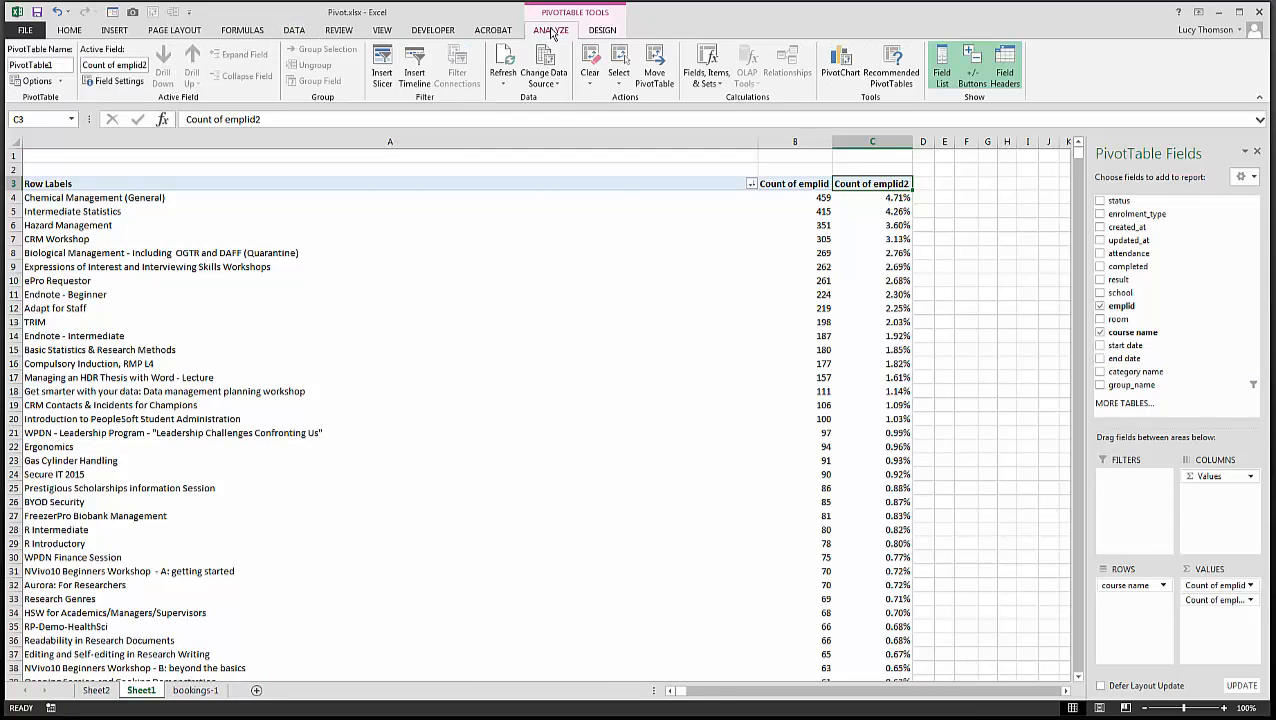
left_click(382, 66)
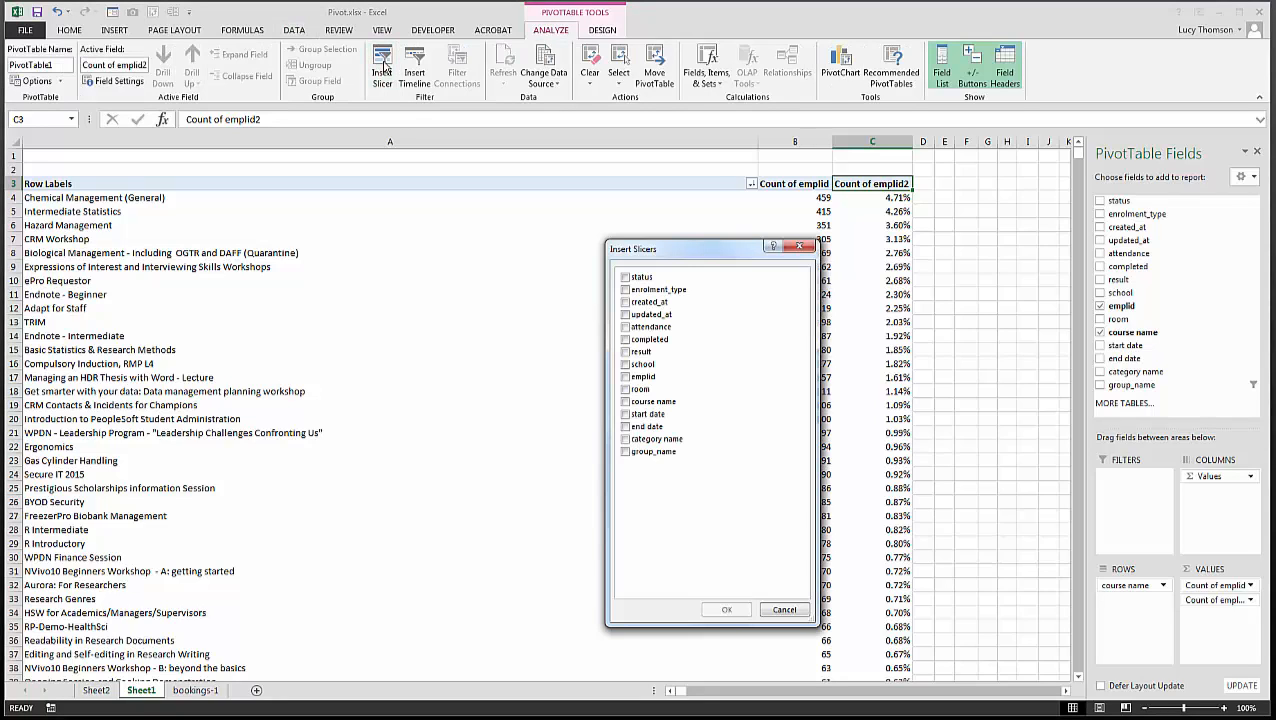
left_click(627, 452)
left_click(727, 609)
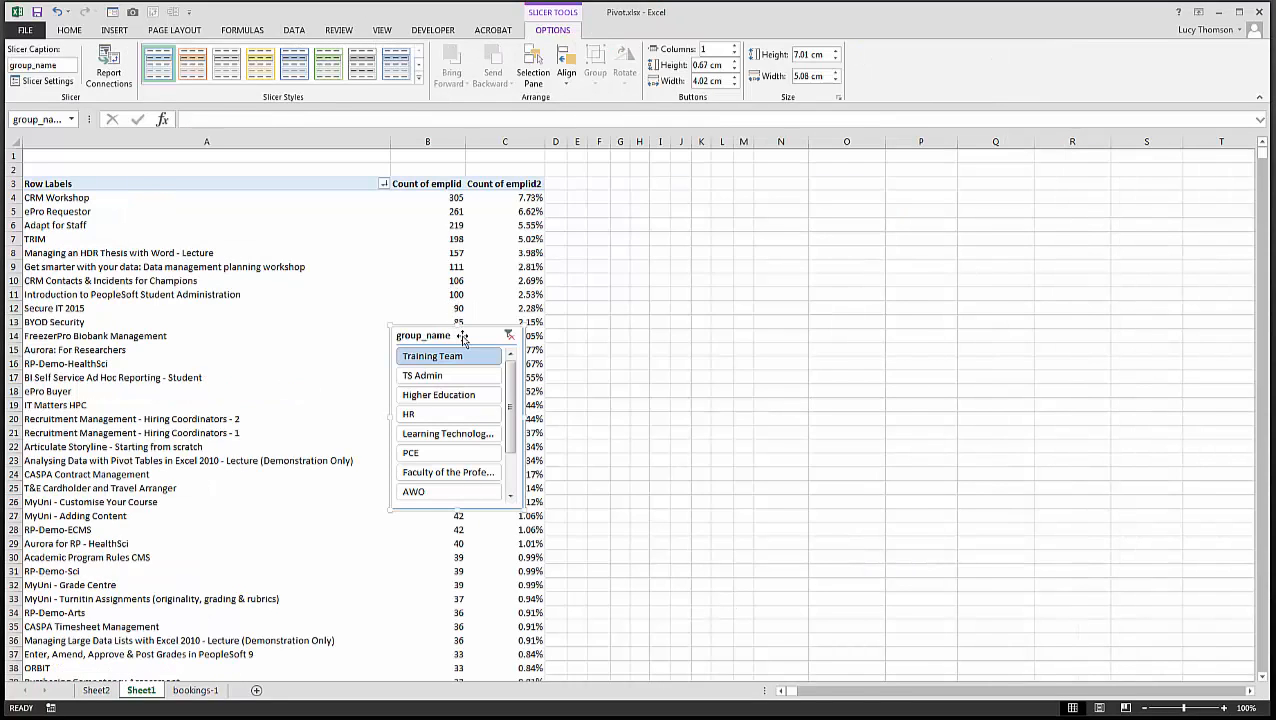
left_click_drag(462, 337, 688, 211)
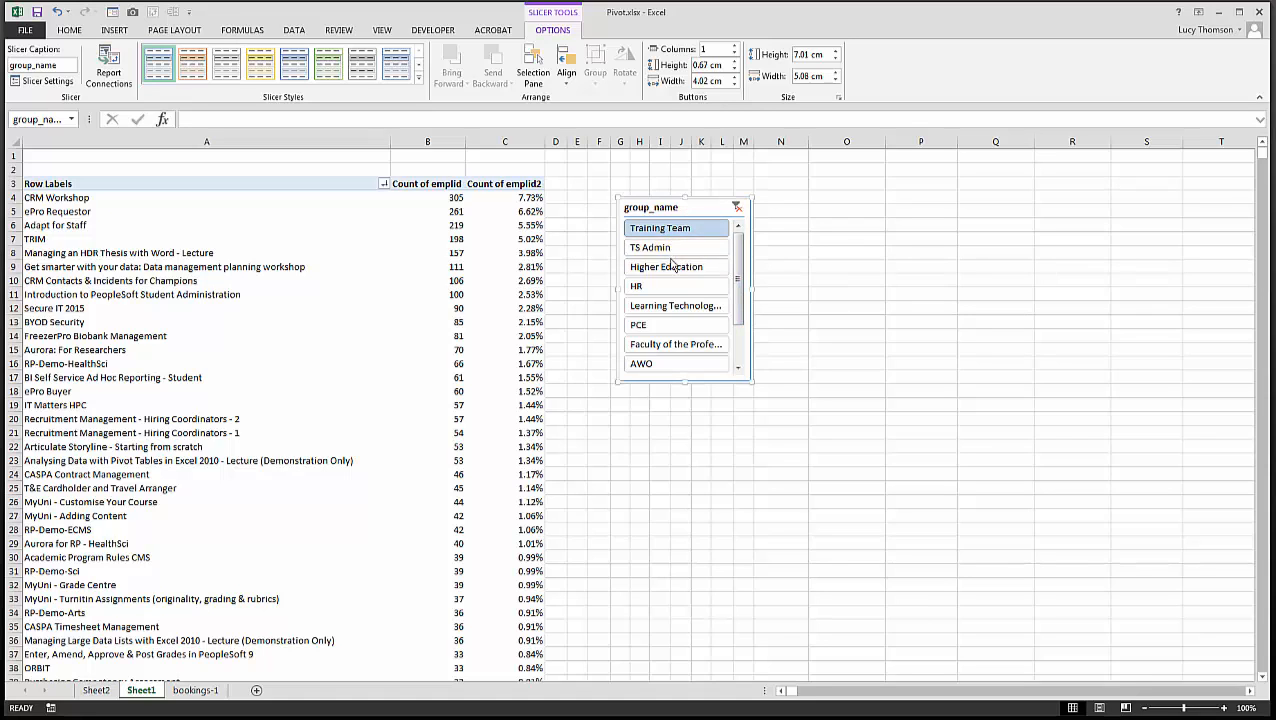
Filter the PivotTable with the group_name slicer by HR, AWO and PCE in turn, and return to Training Team
left_click(638, 288)
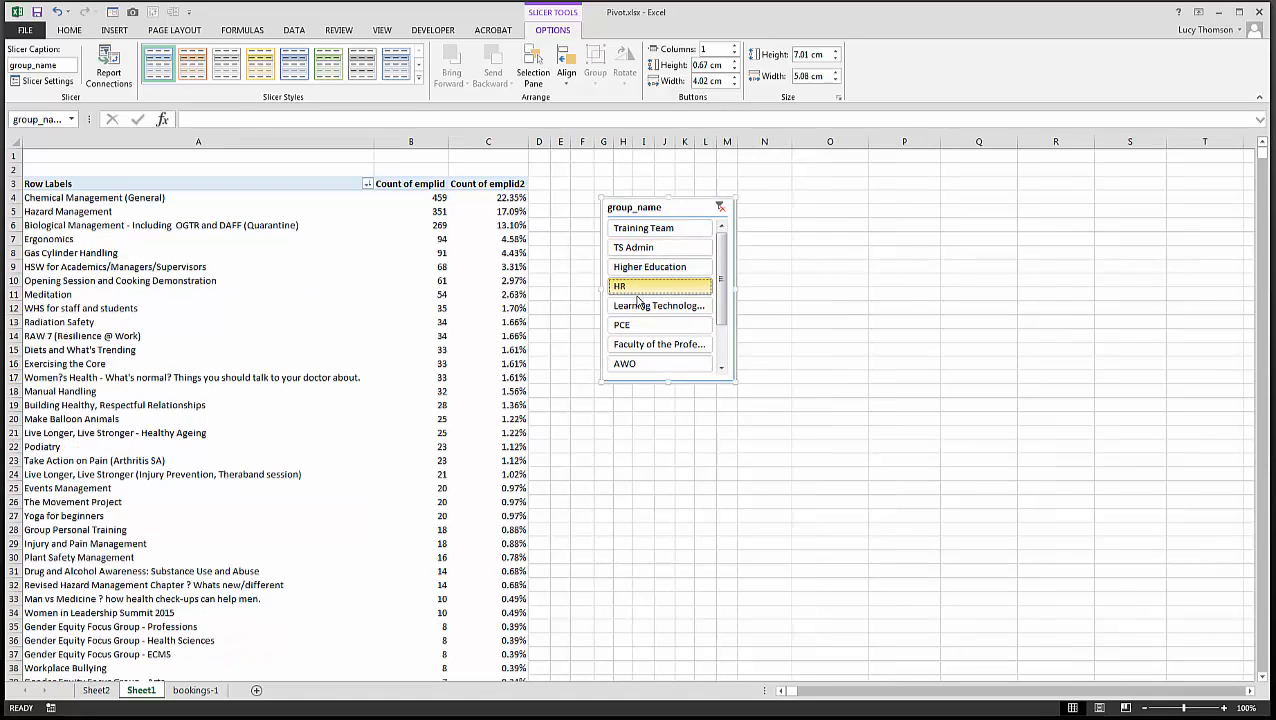
left_click(641, 366)
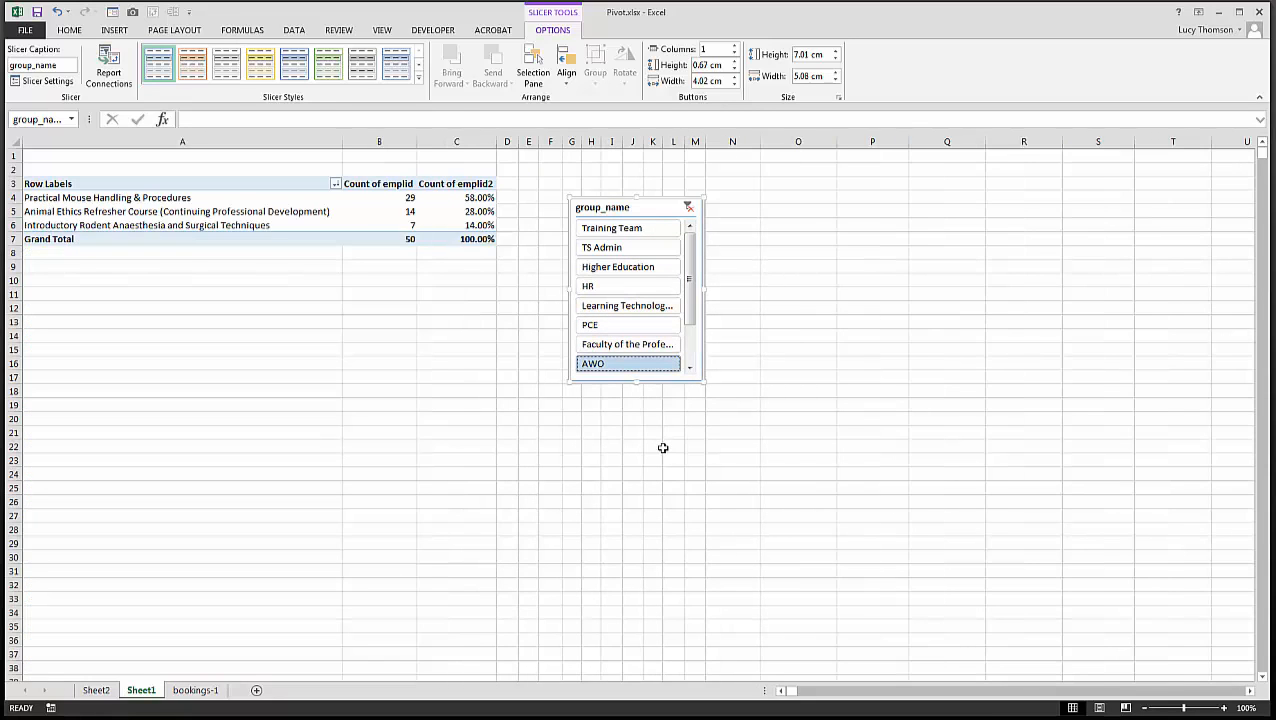
left_click(617, 326)
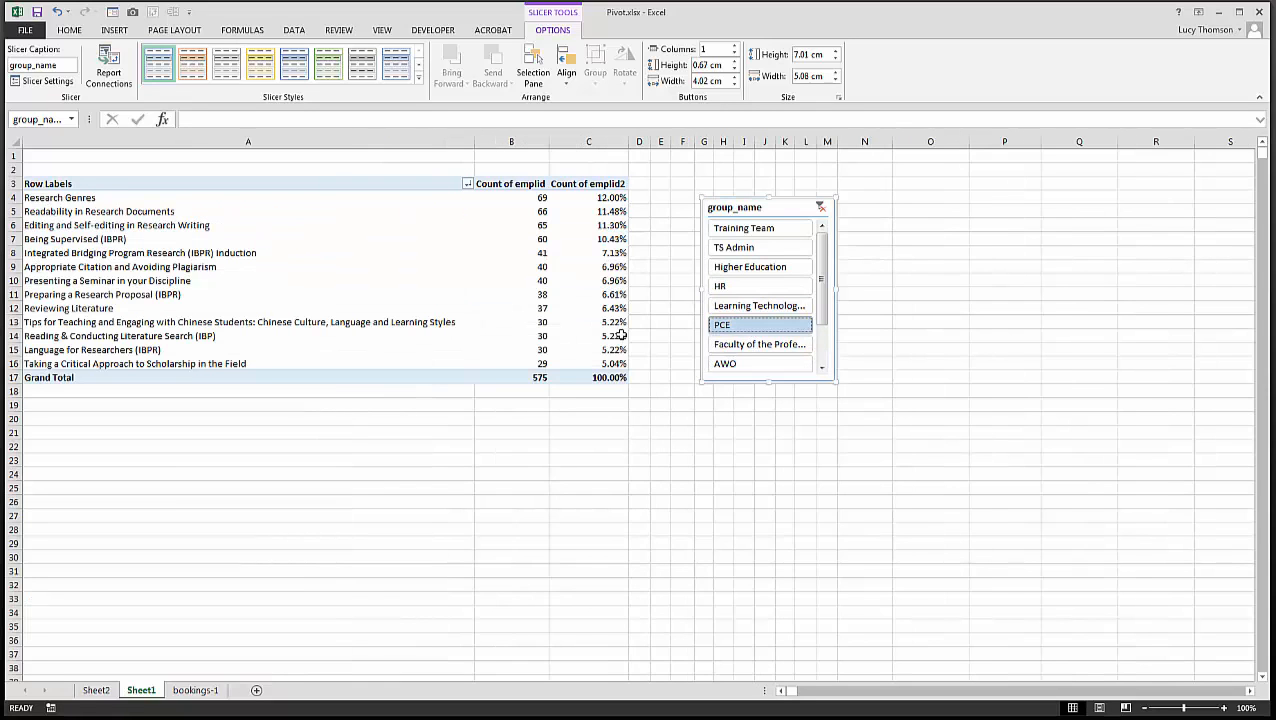
left_click(758, 228)
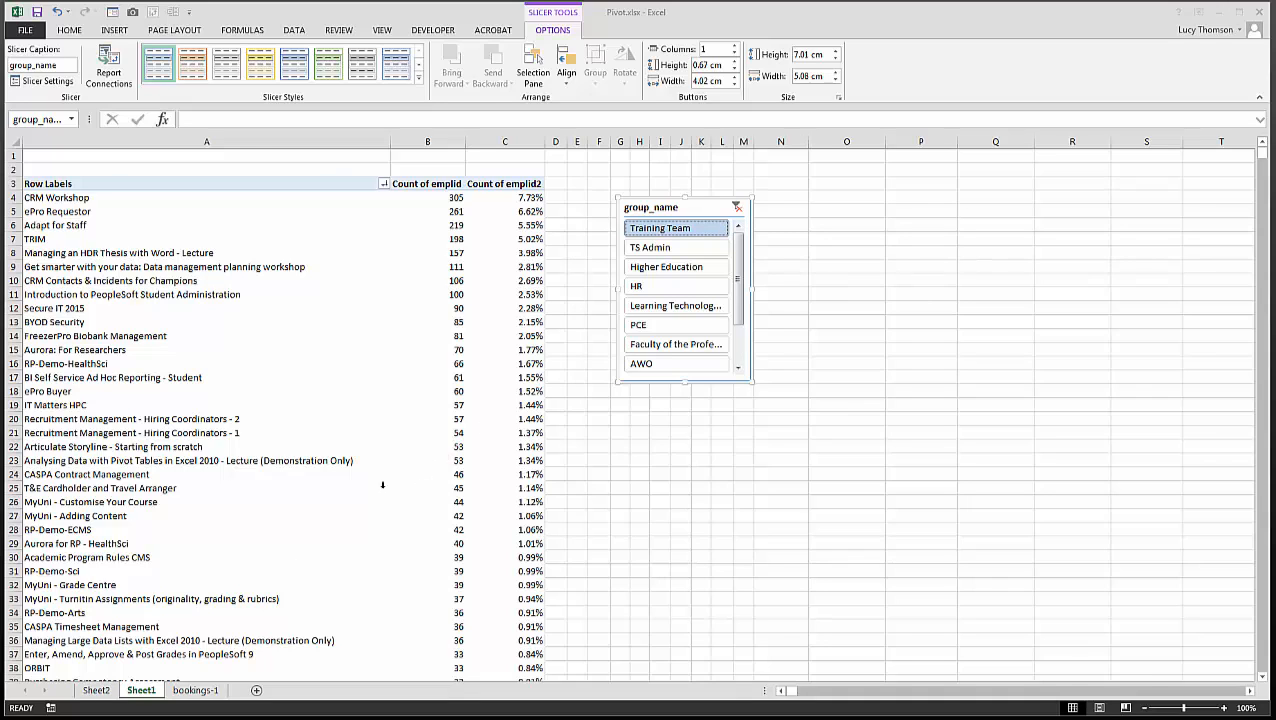
Look at the source data on the bookings-1 sheet, and return to Sheet1 with a course row of the PivotTable selected
left_click(195, 690)
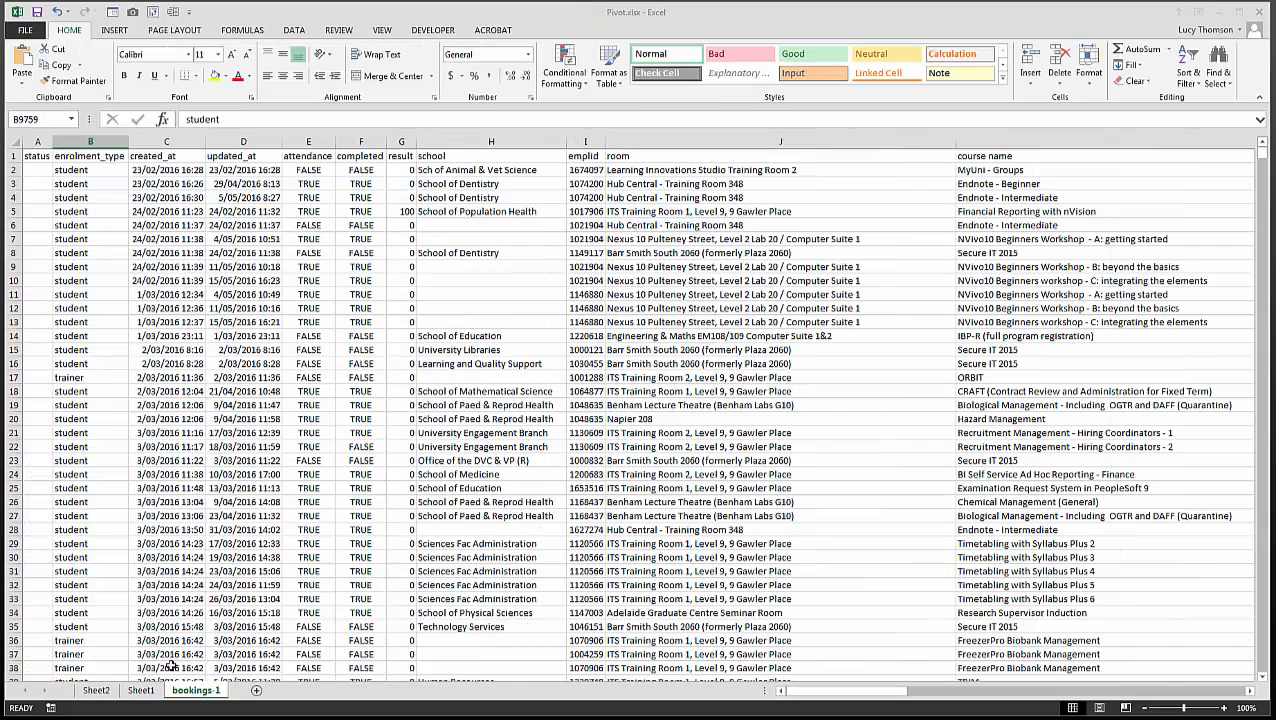
left_click(141, 691)
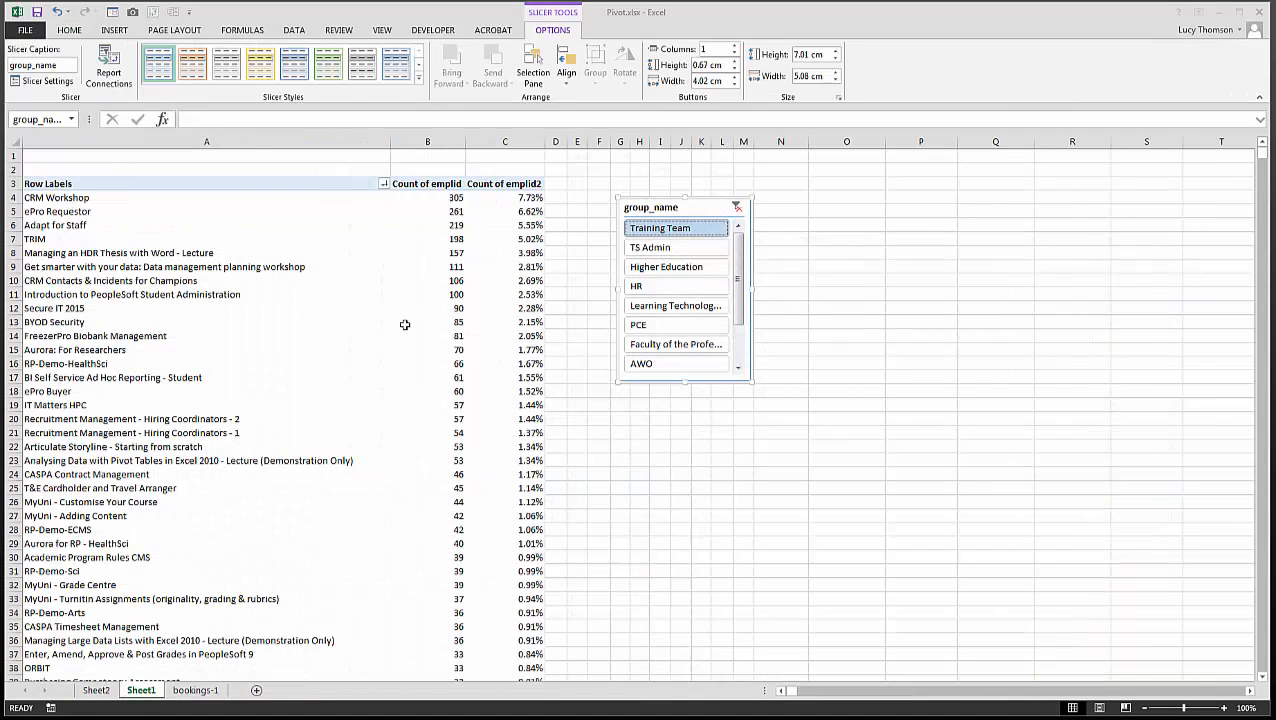
left_click(191, 281)
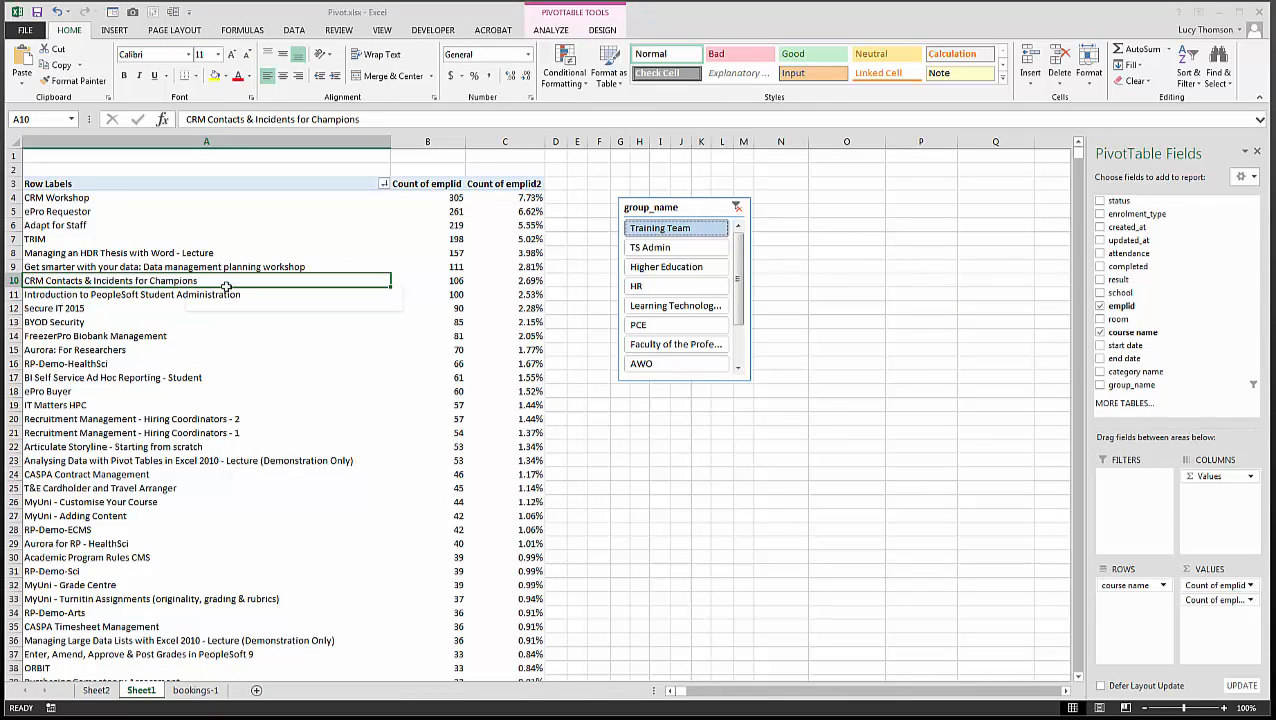